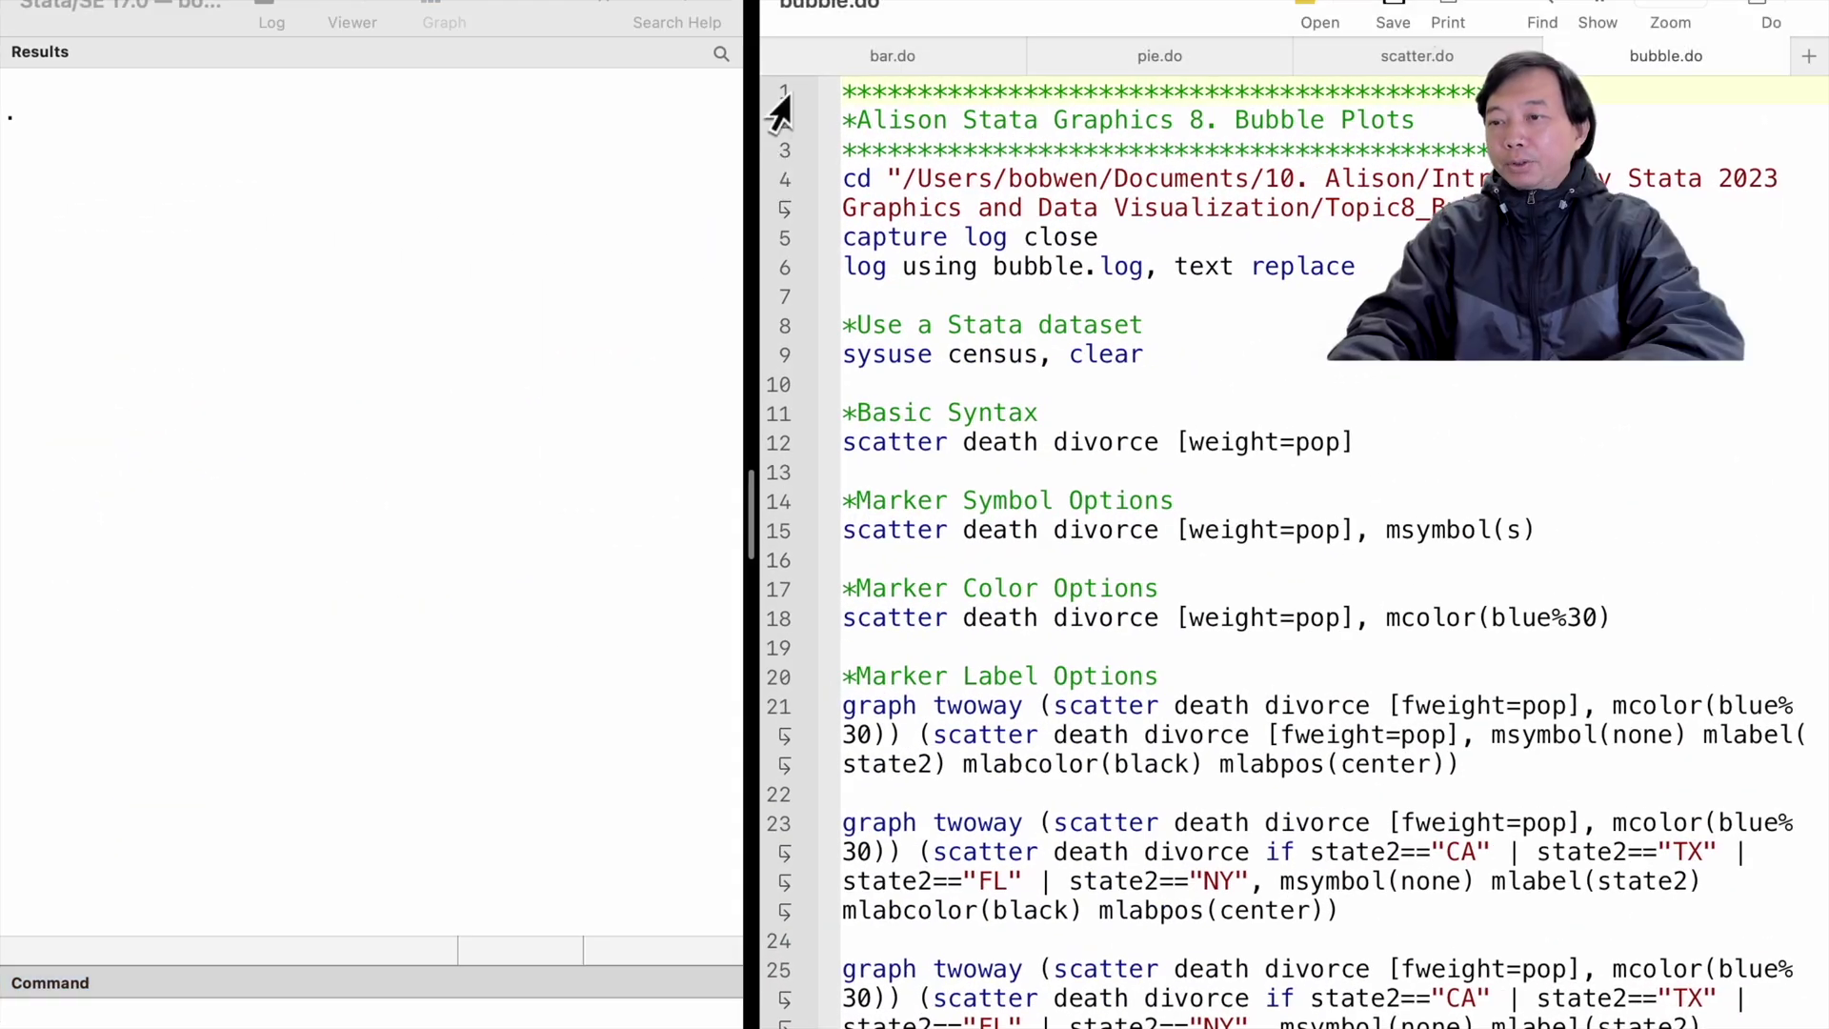
Run setup lines 1–6 to open bubble.log, then load the 1980 census data with sysuse census
drag(781, 97, 765, 286)
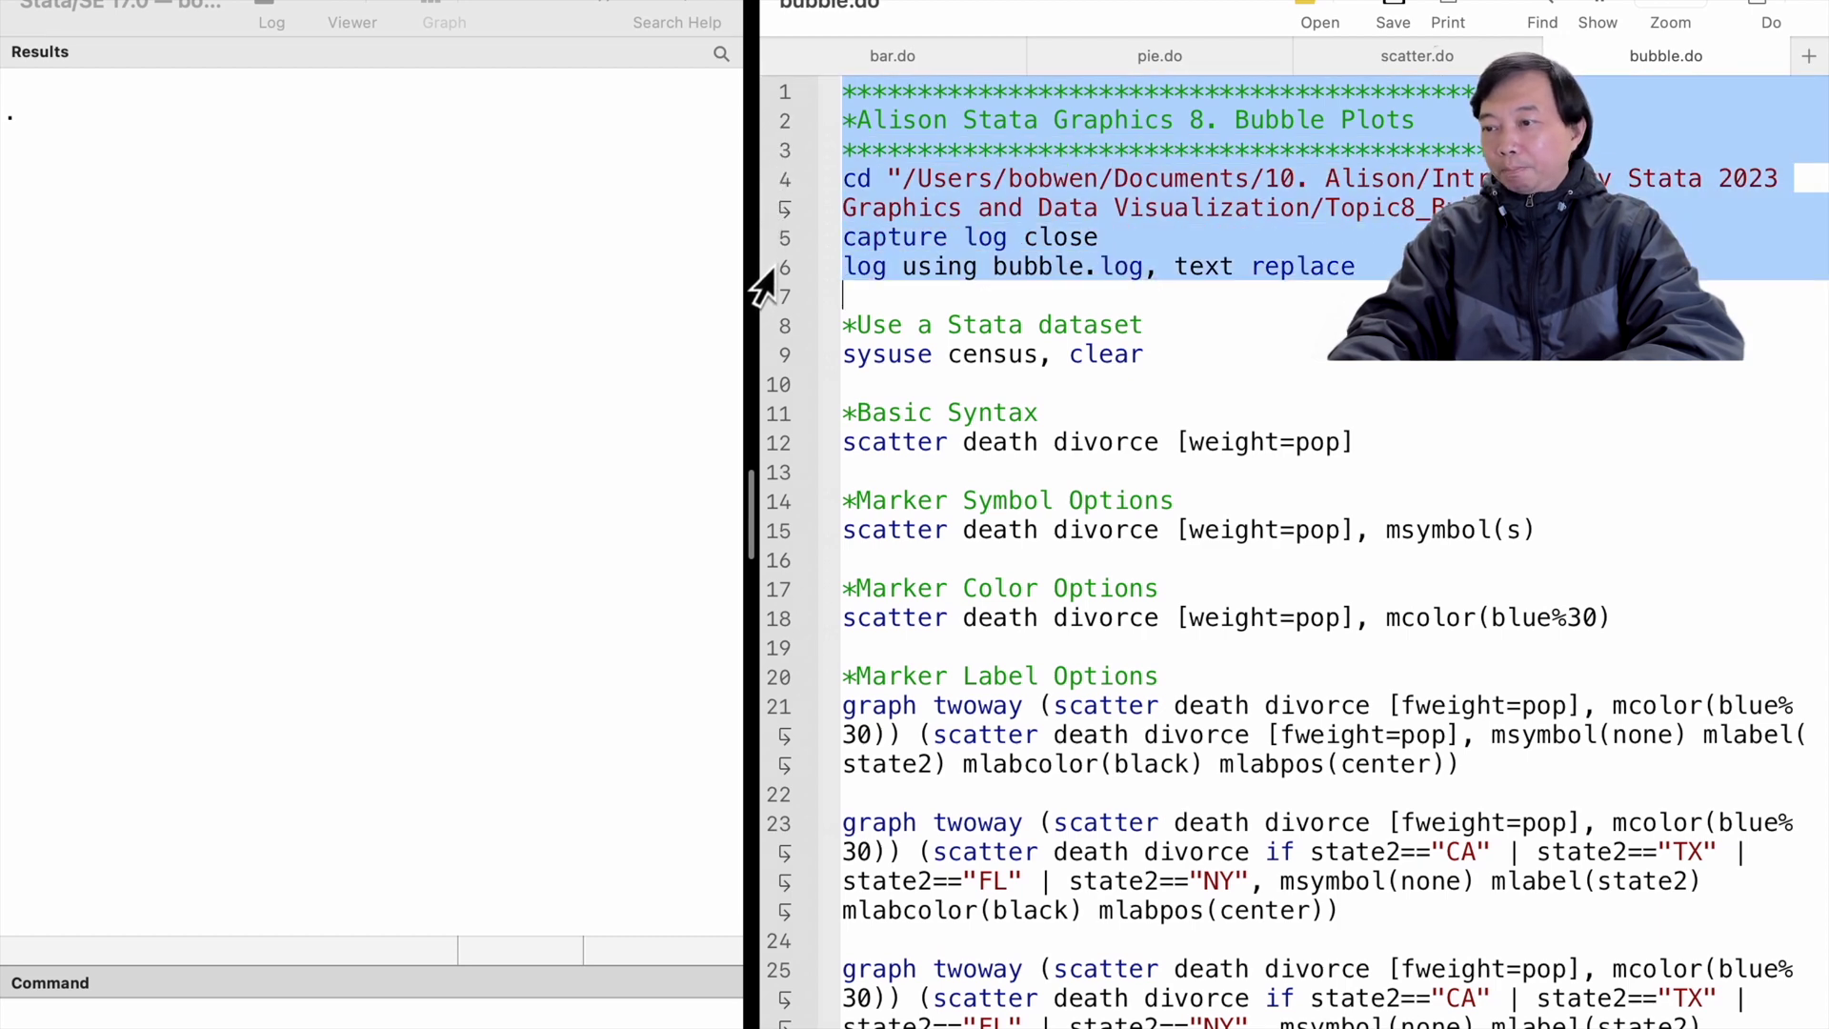
key(super+shift+d)
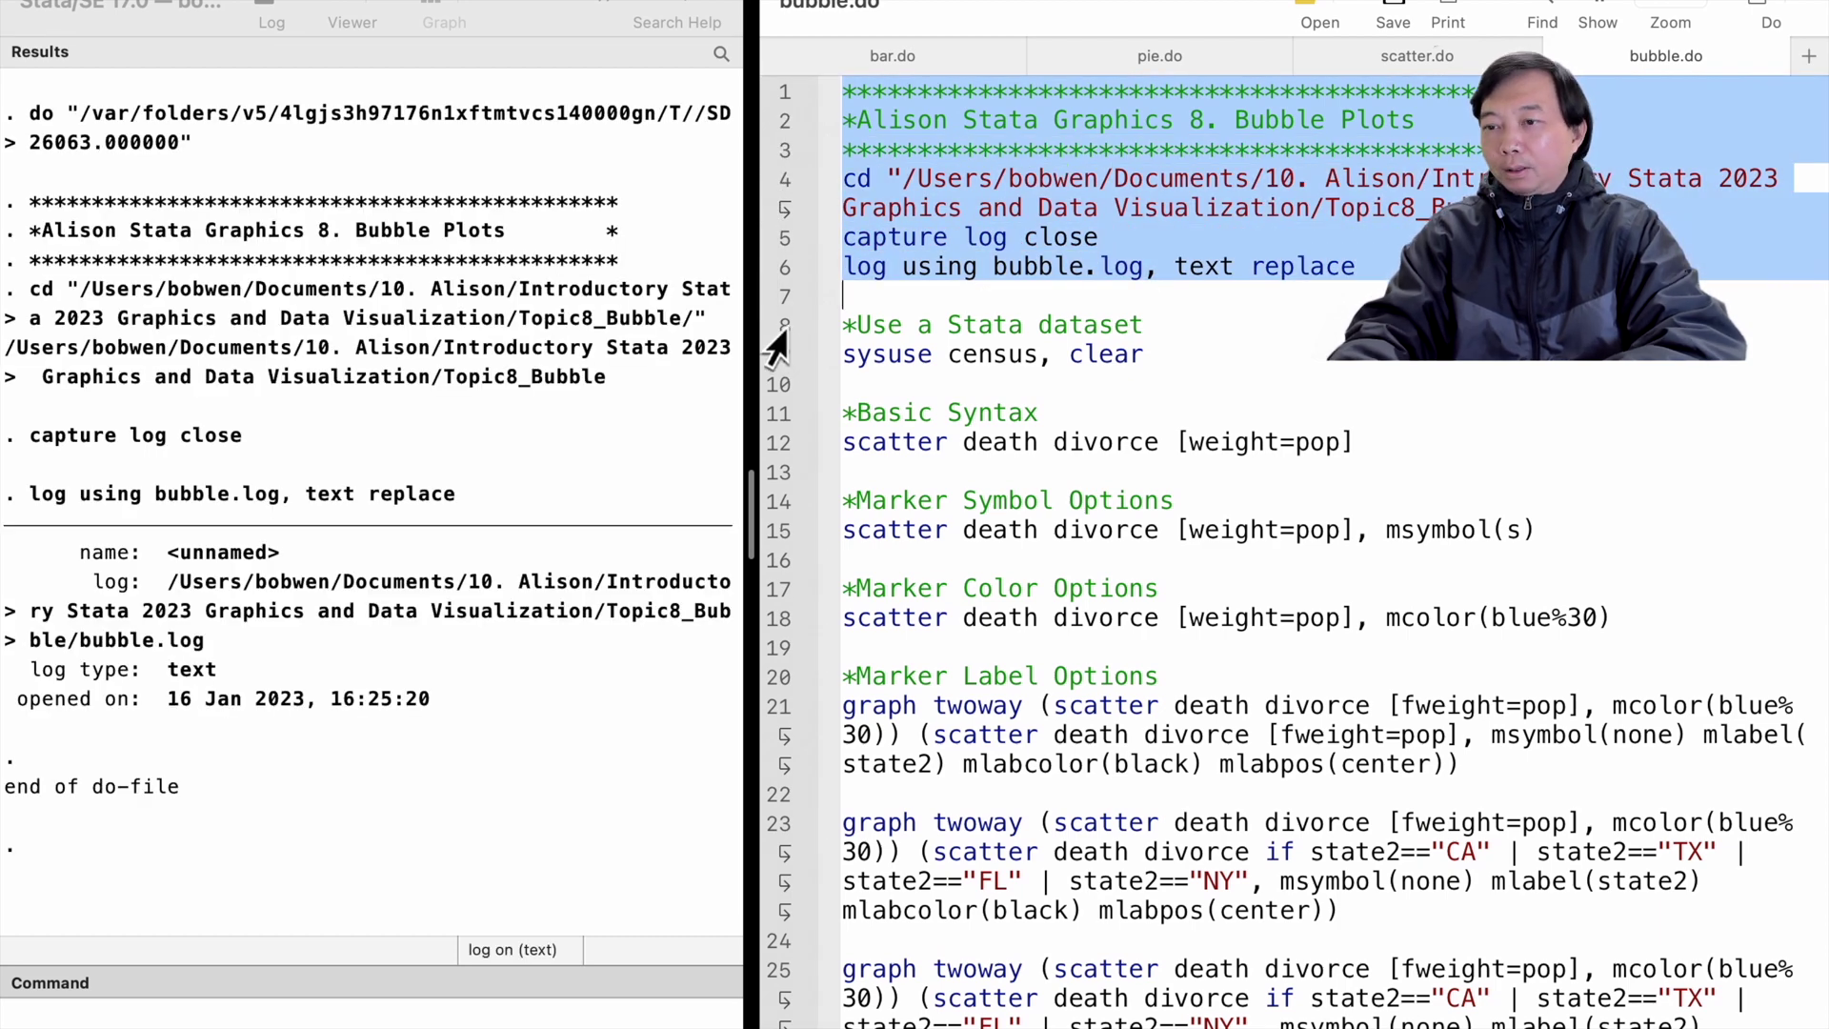
click(772, 328)
click(772, 365)
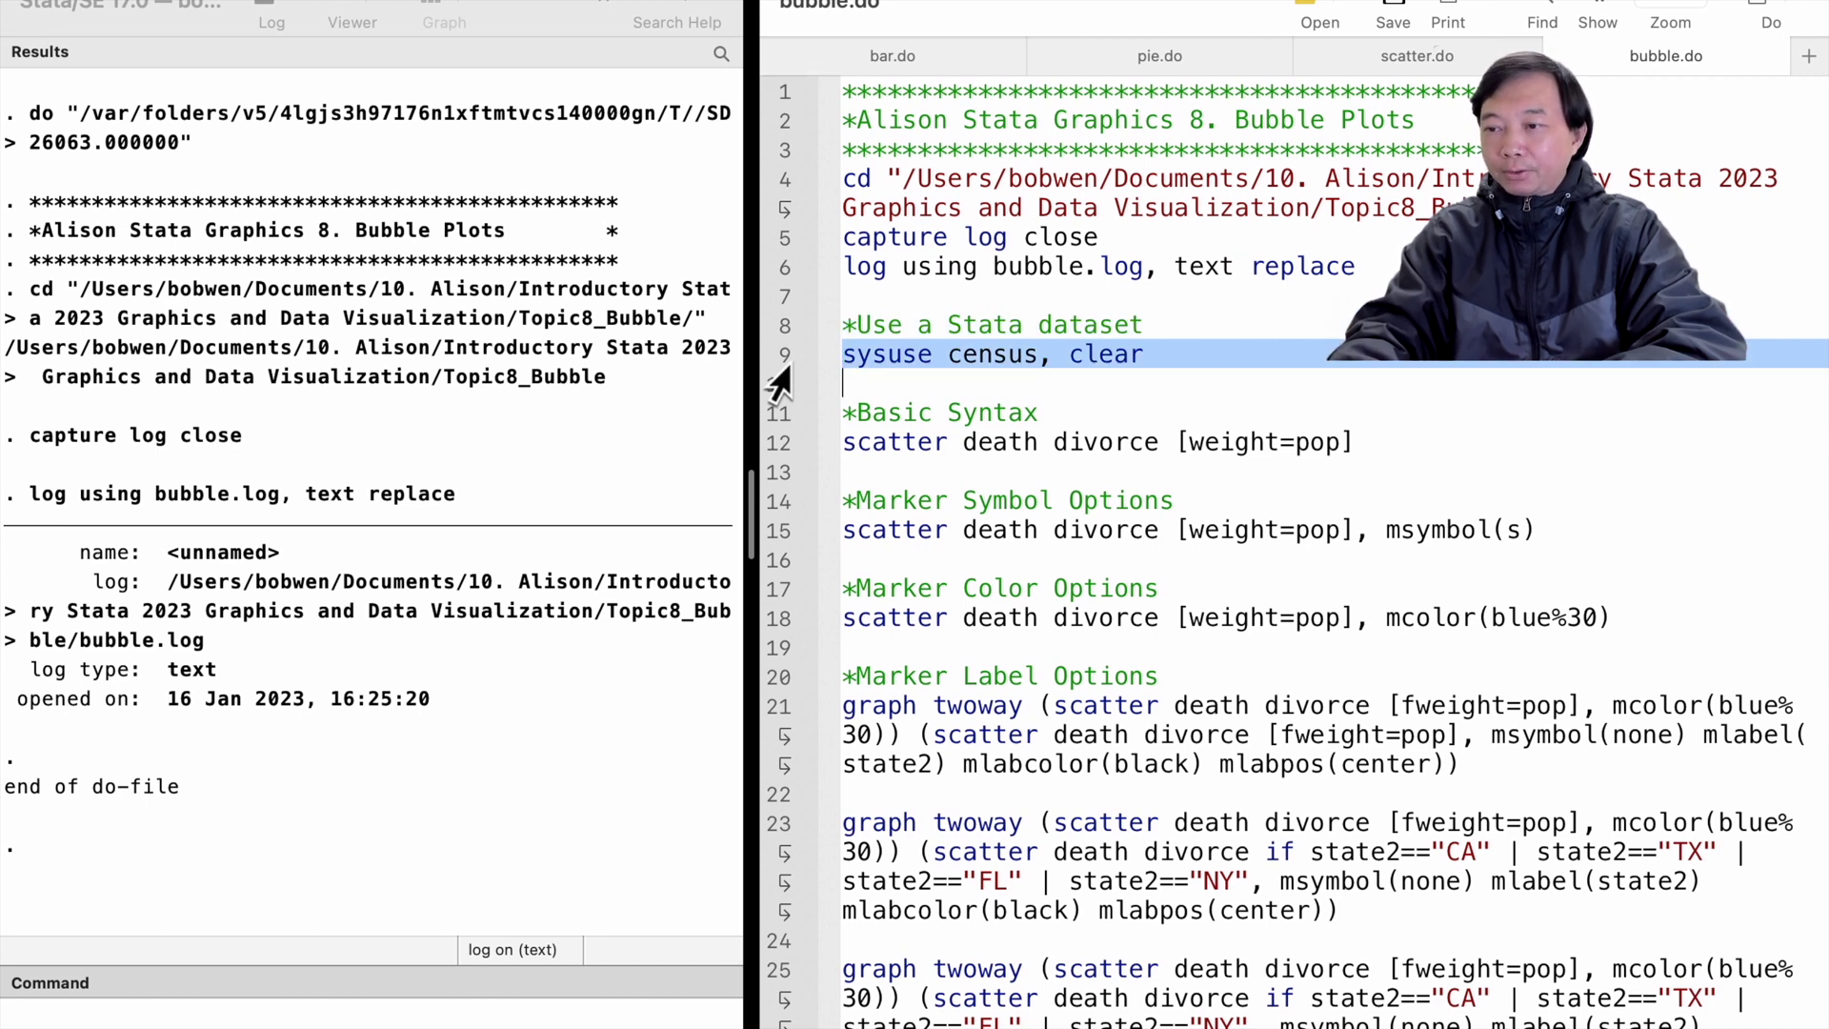
key(super+shift+d)
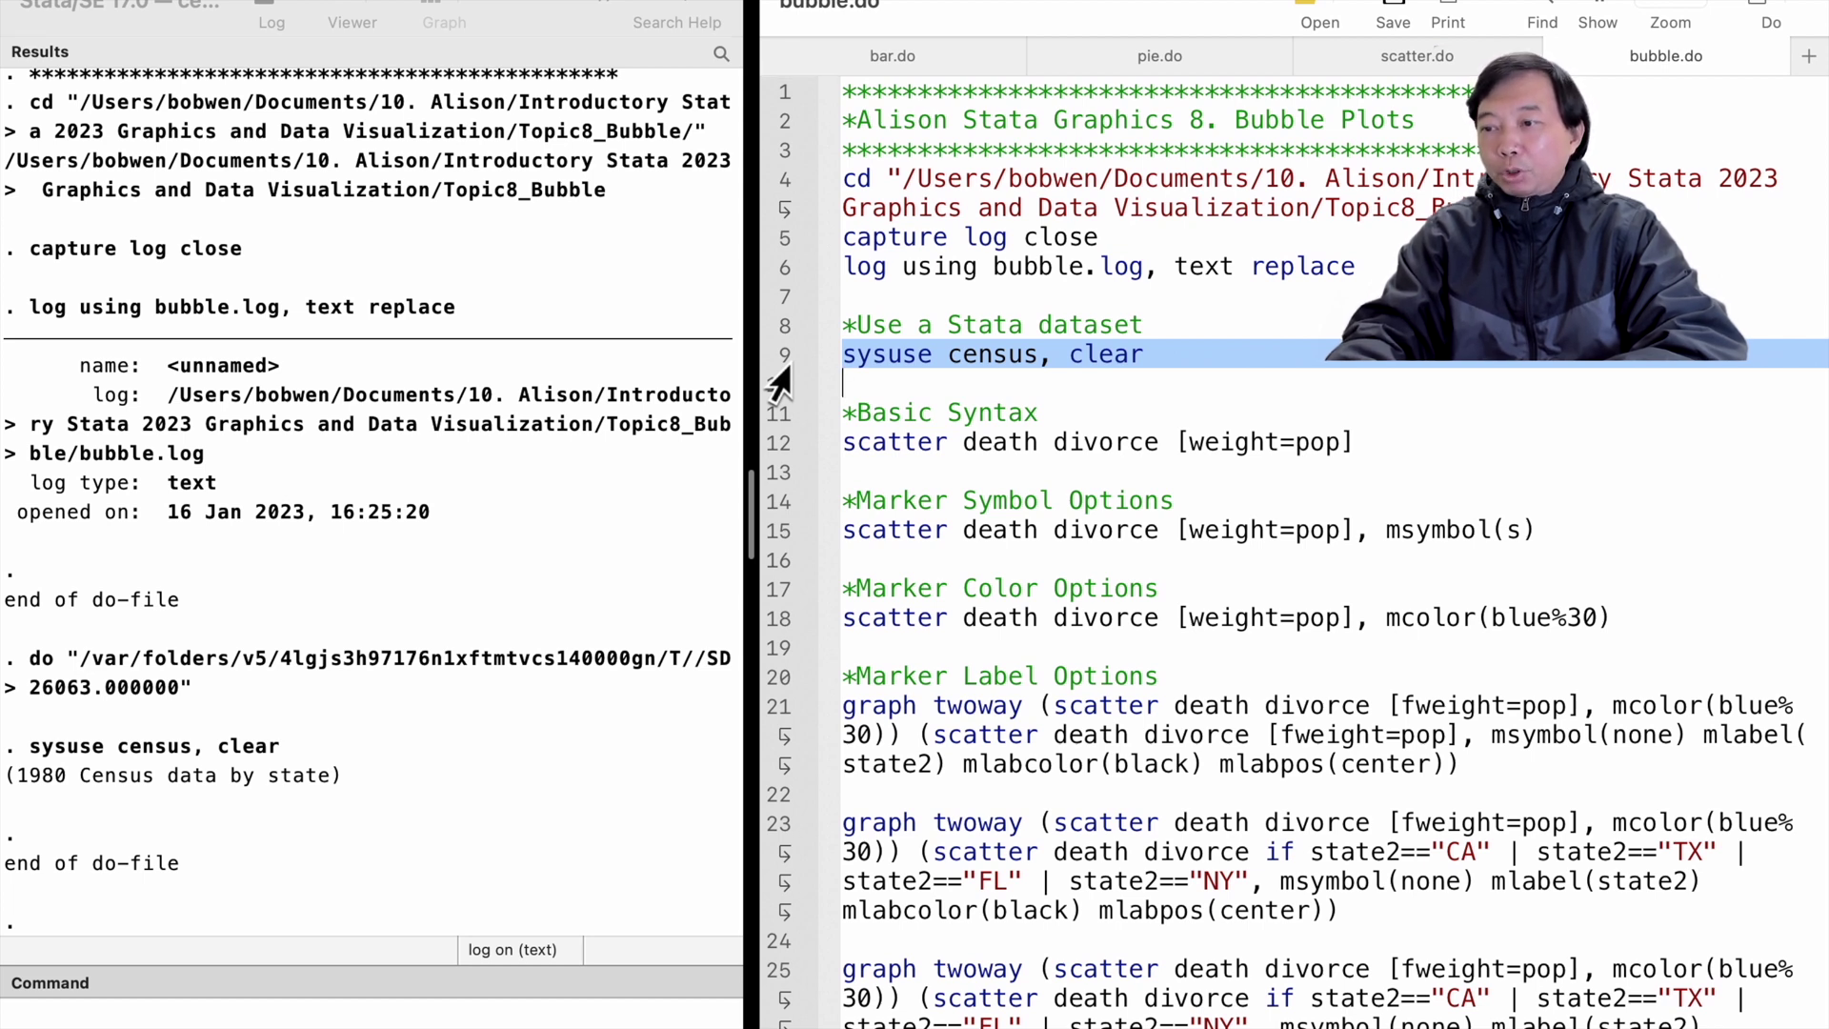
Plot death against divorce with markers weighted by pop using line 12
click(776, 415)
click(776, 457)
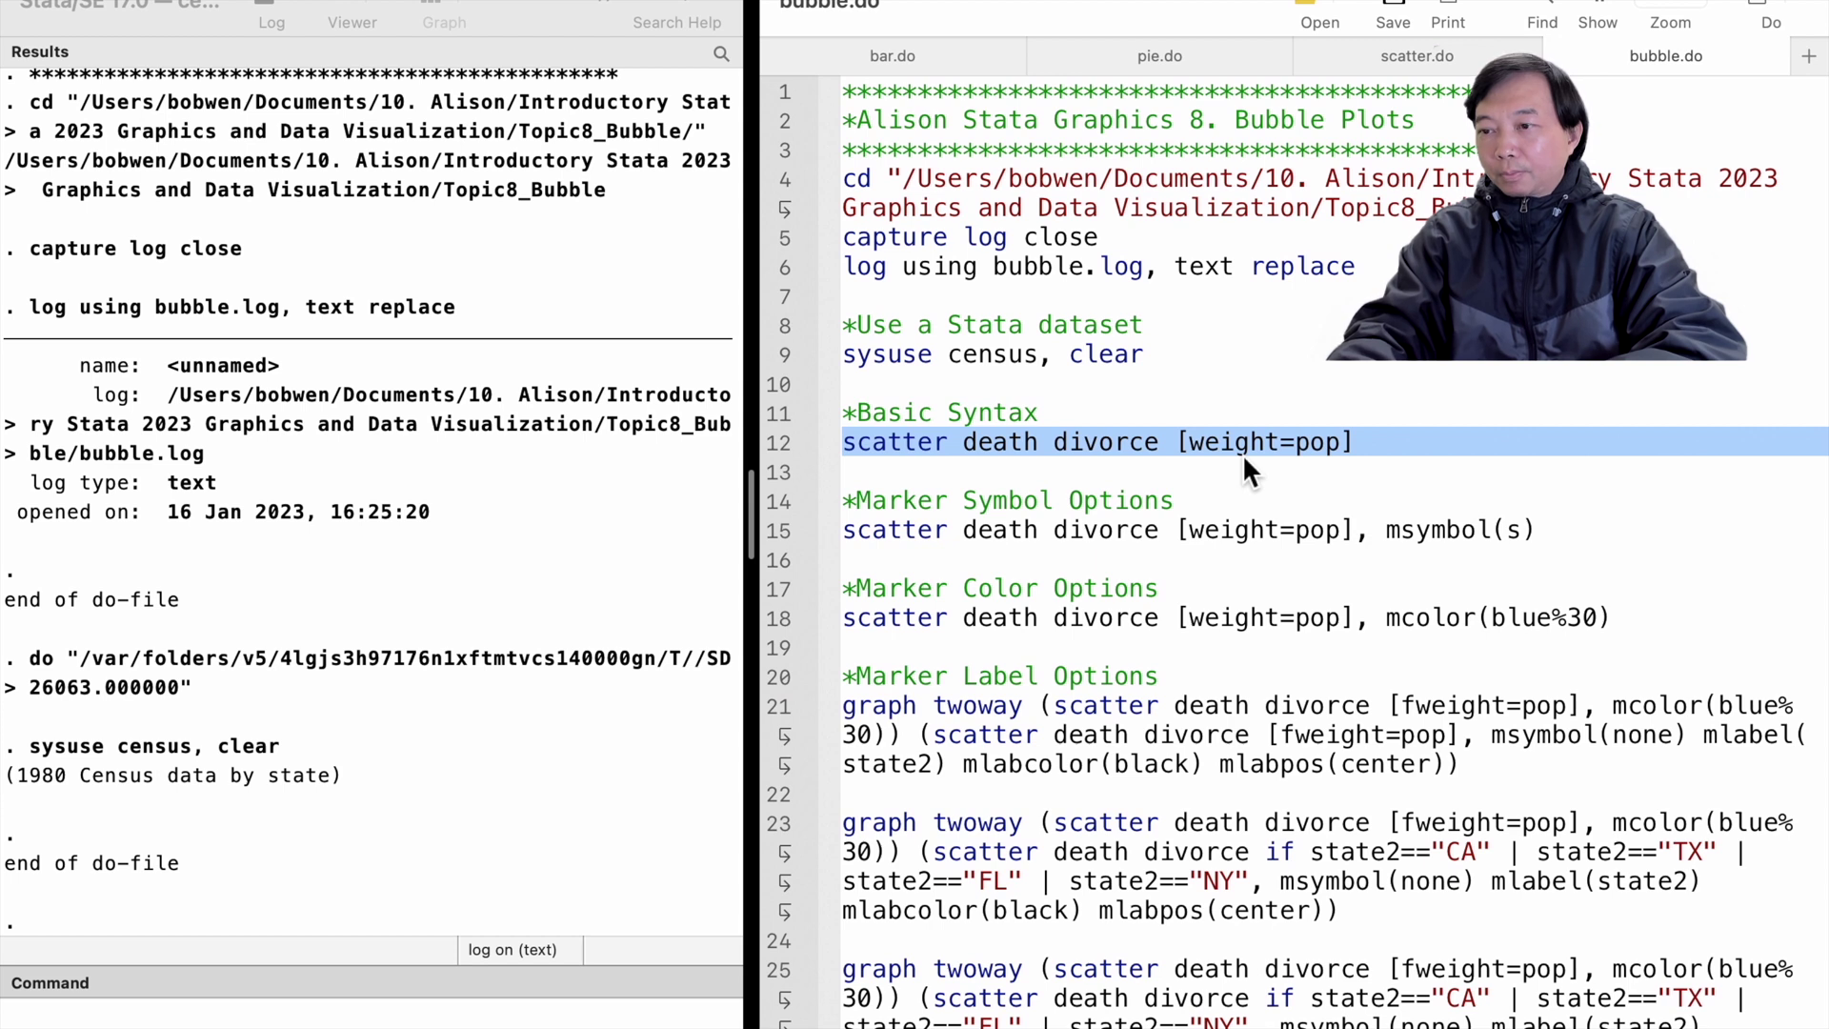
key(super+shift+d)
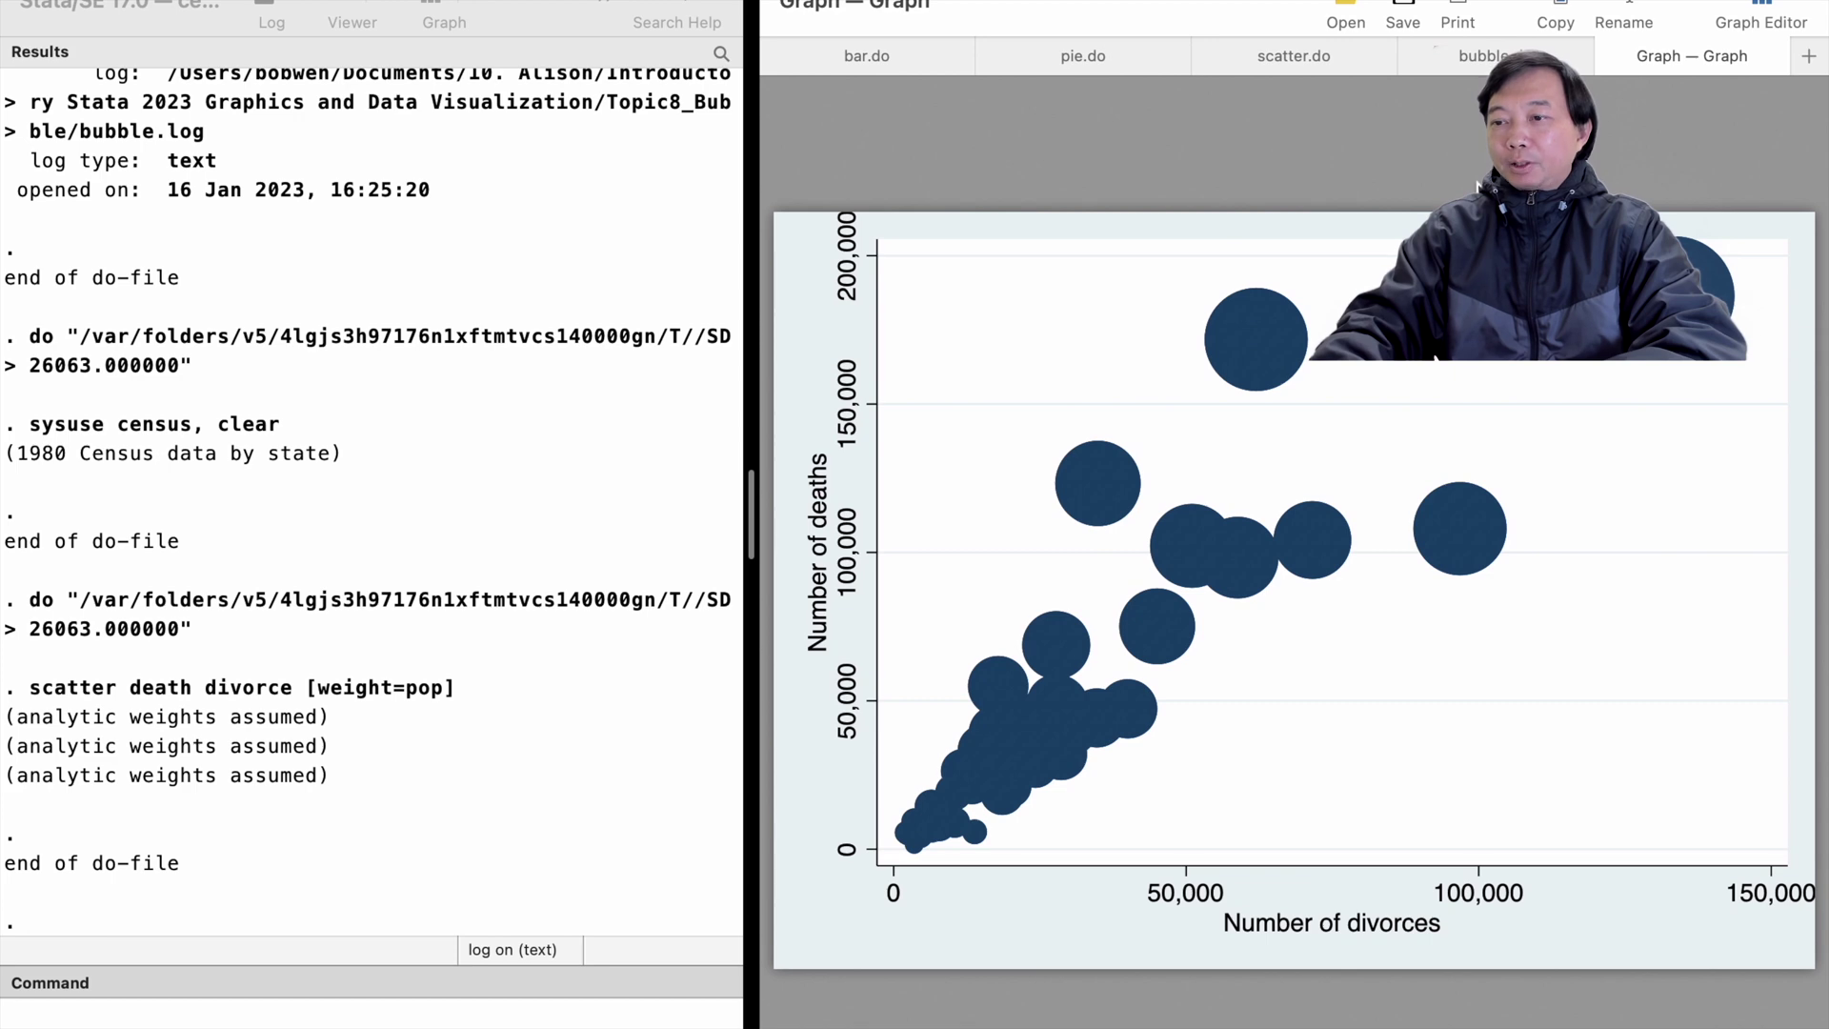
Redraw the population-weighted plot with square markers, msymbol(s)
click(1487, 56)
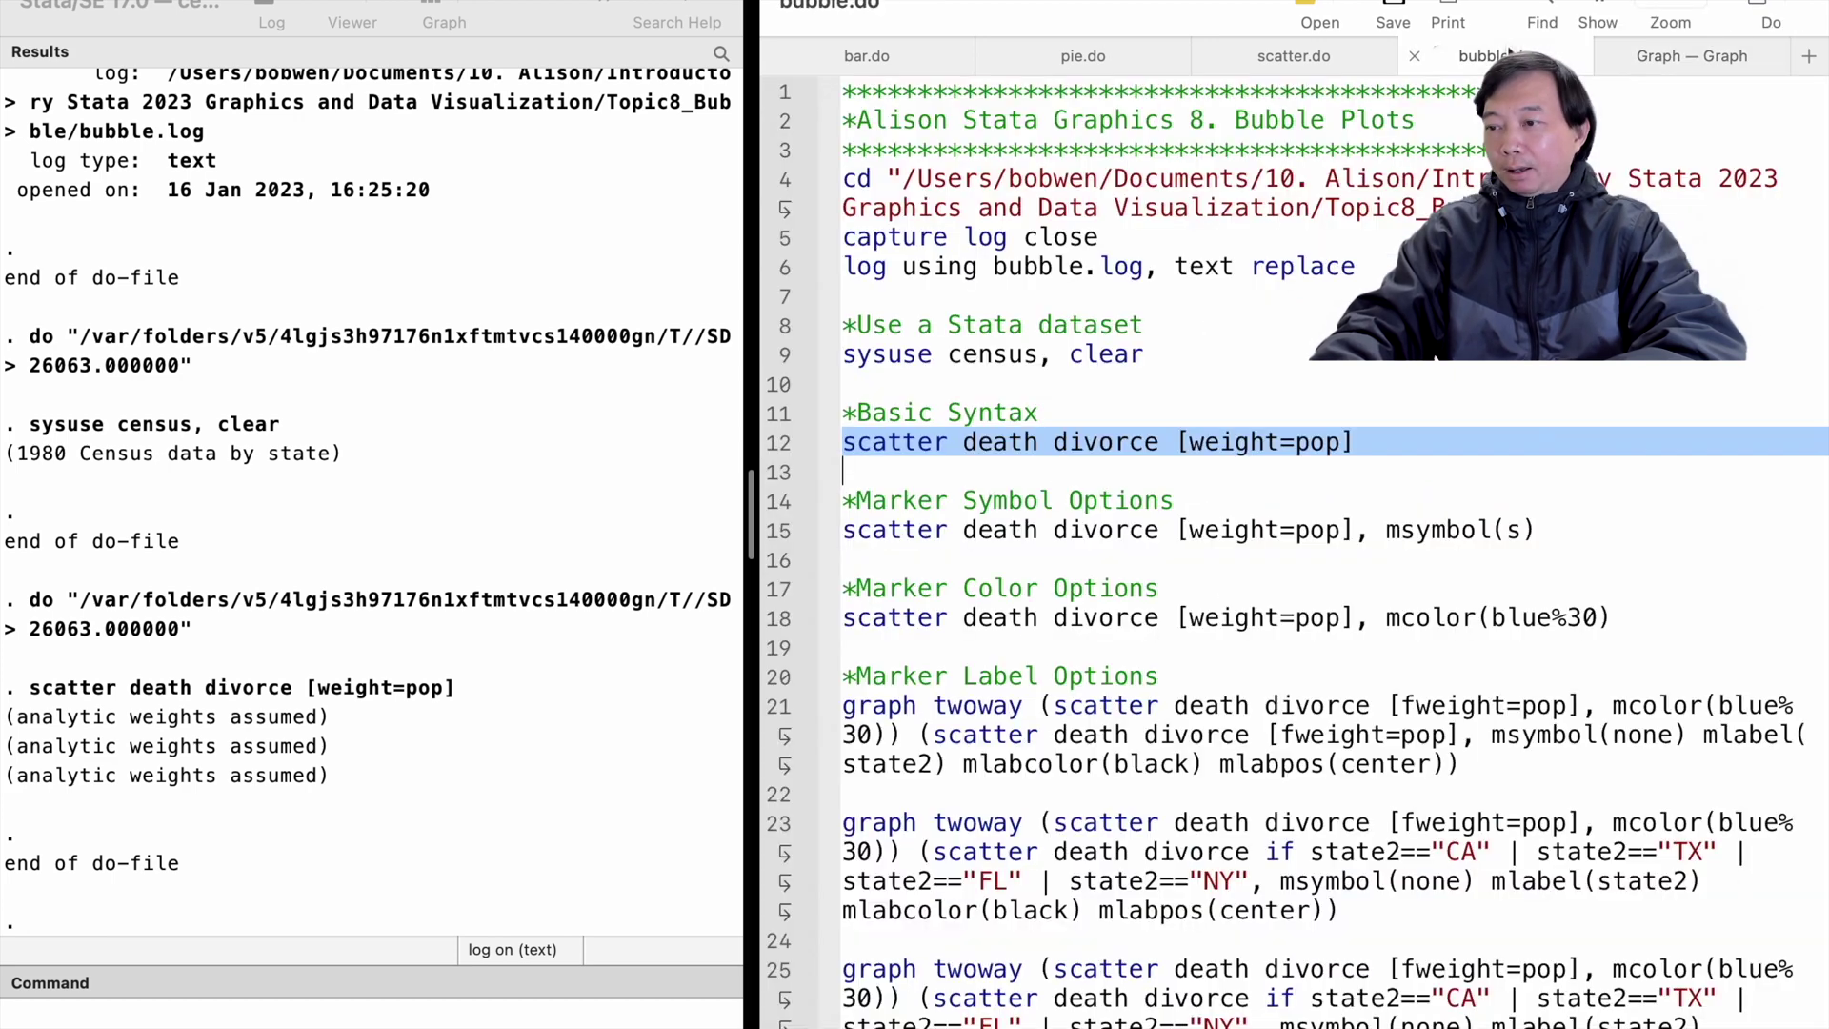
click(781, 503)
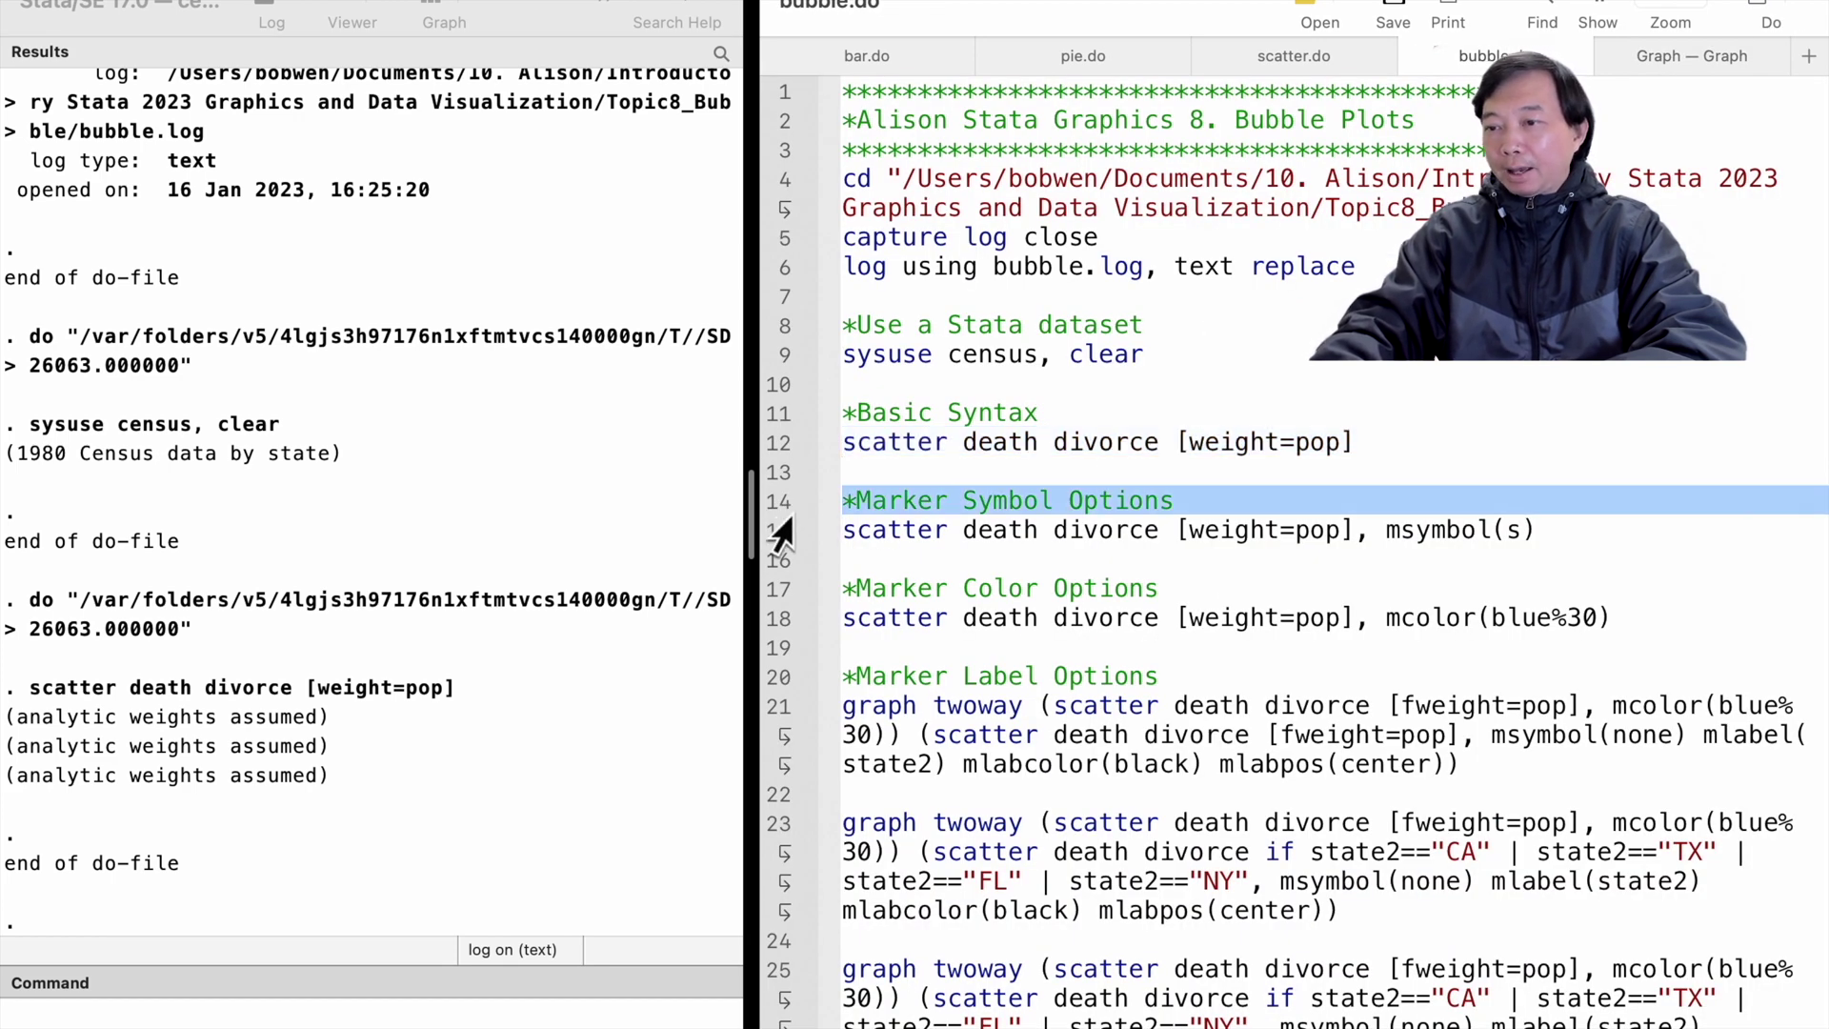
click(775, 533)
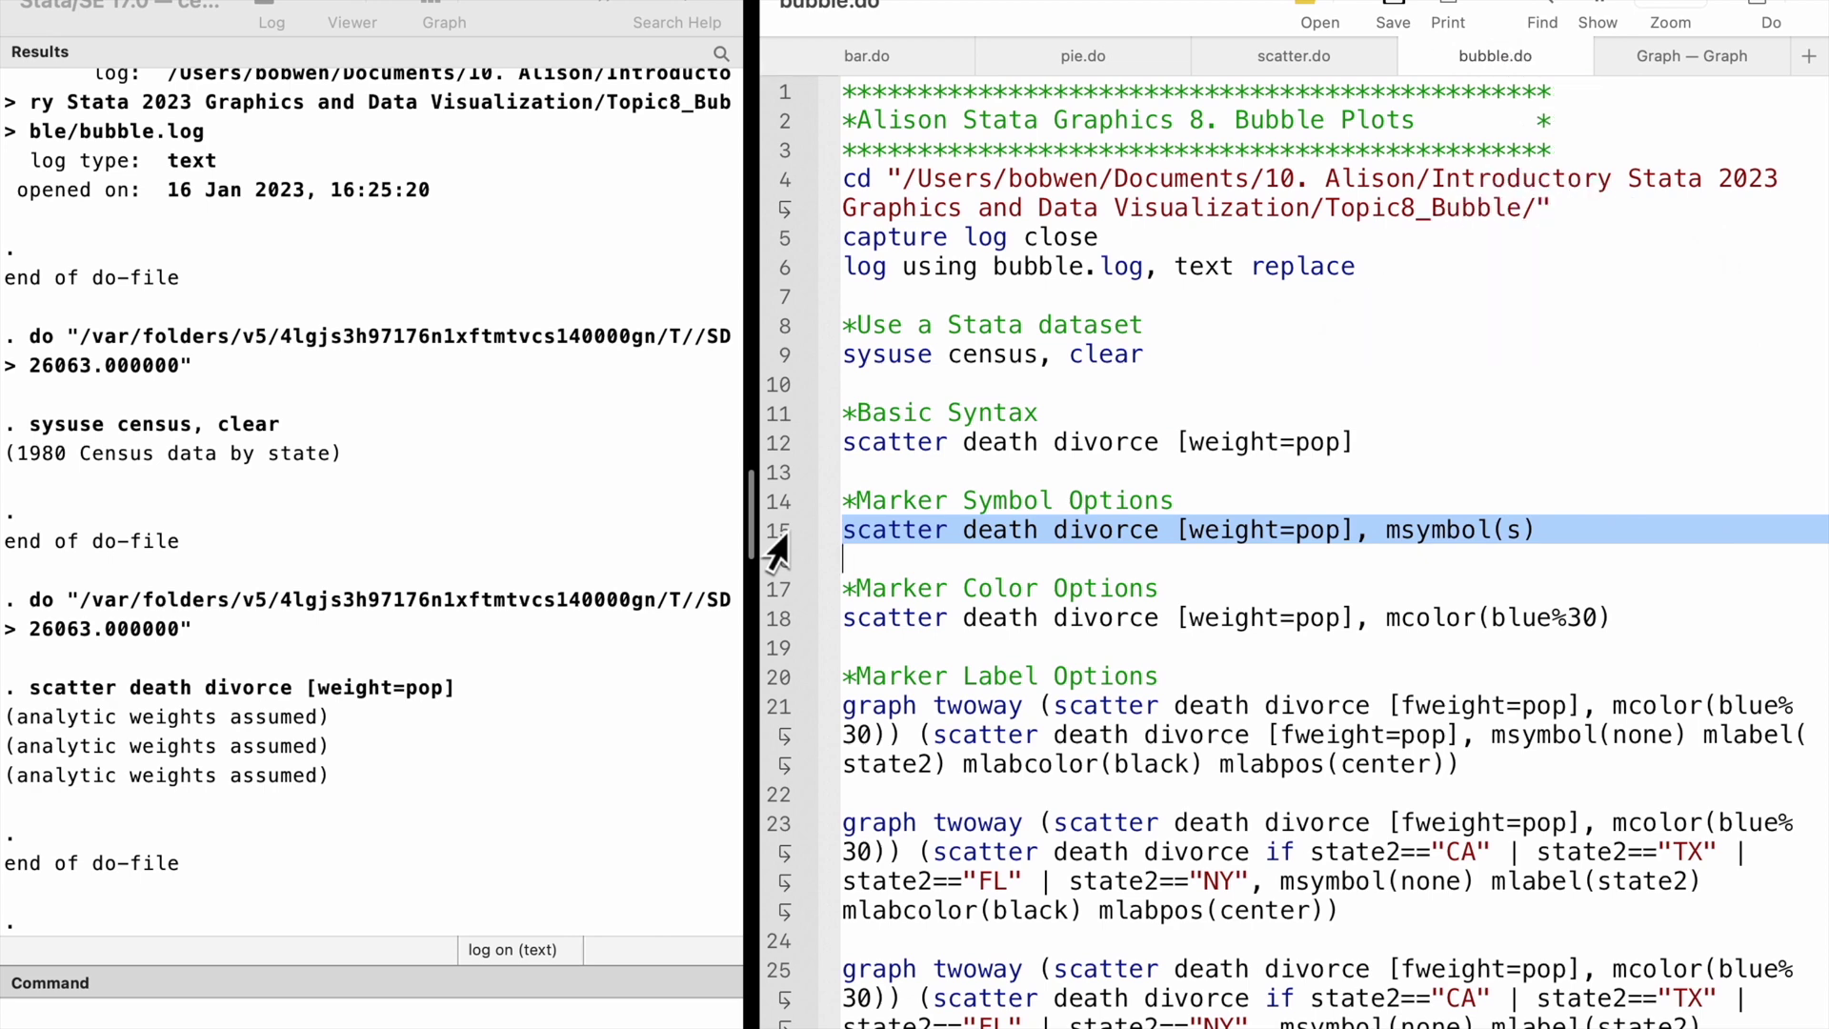
key(super+shift+d)
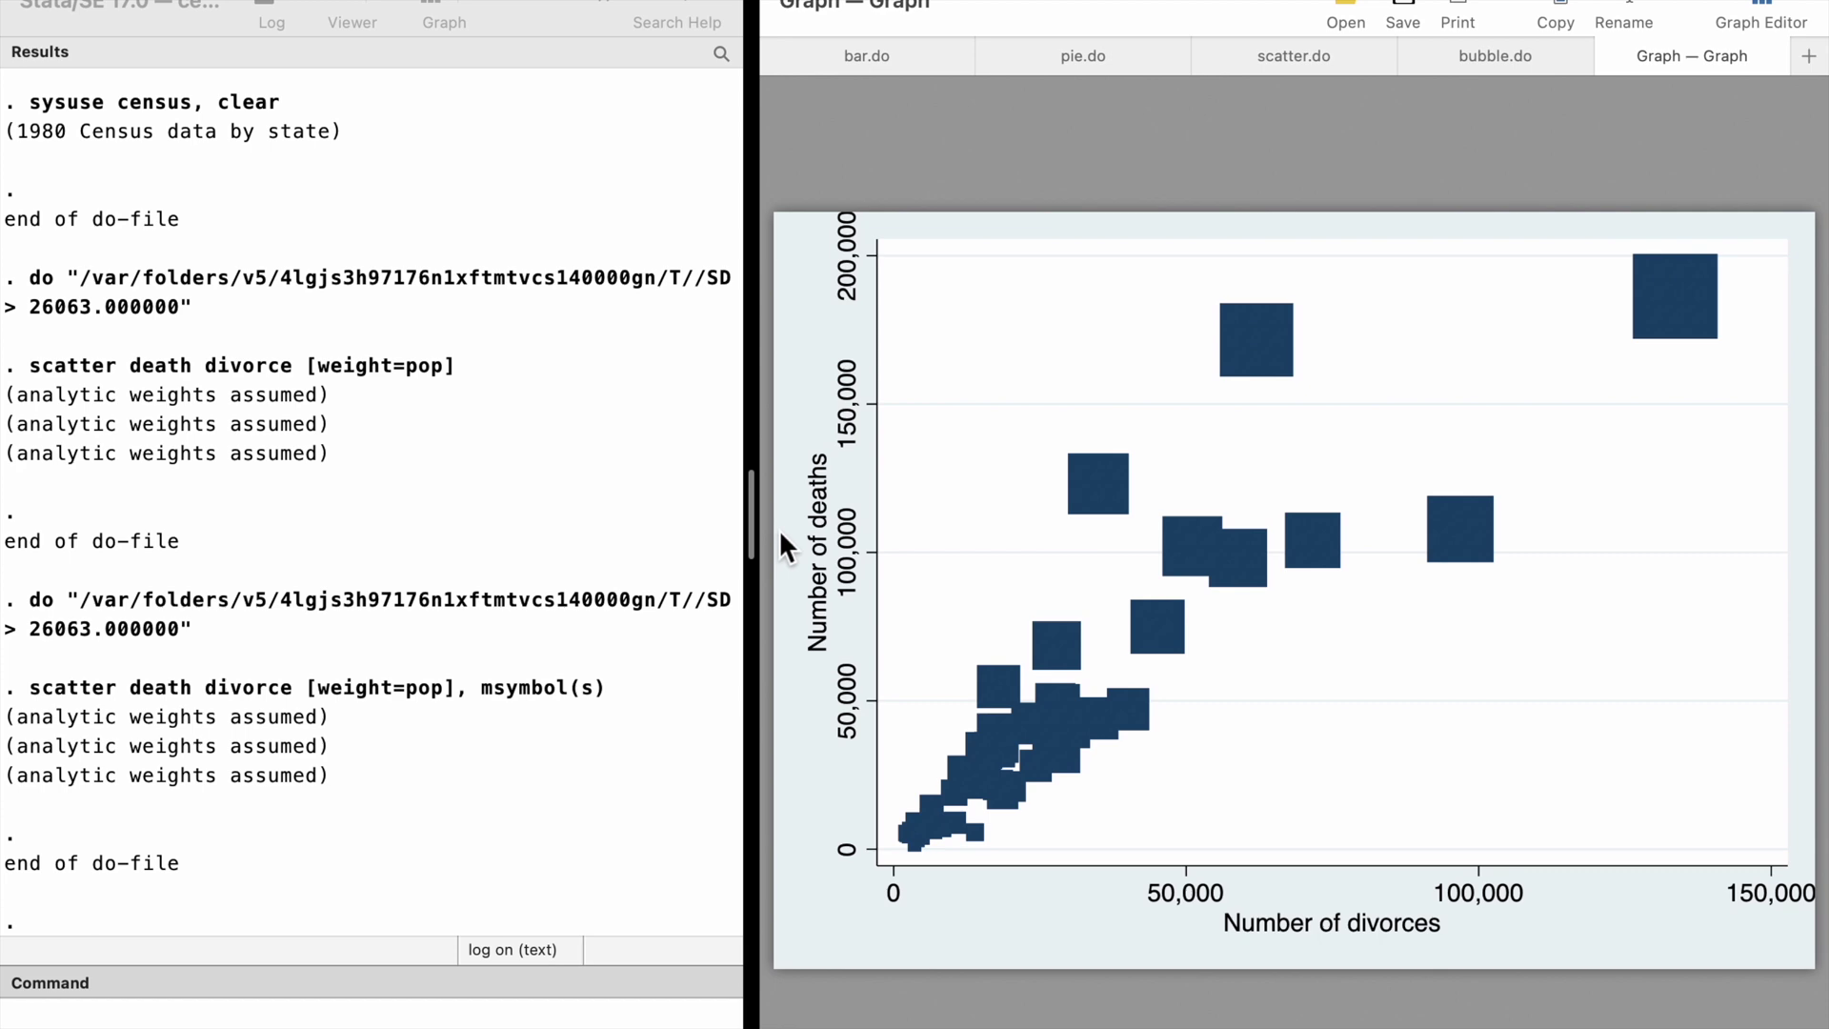
Redraw the population-weighted plot with 30% transparent blue markers, mcolor(blue%30)
click(1494, 61)
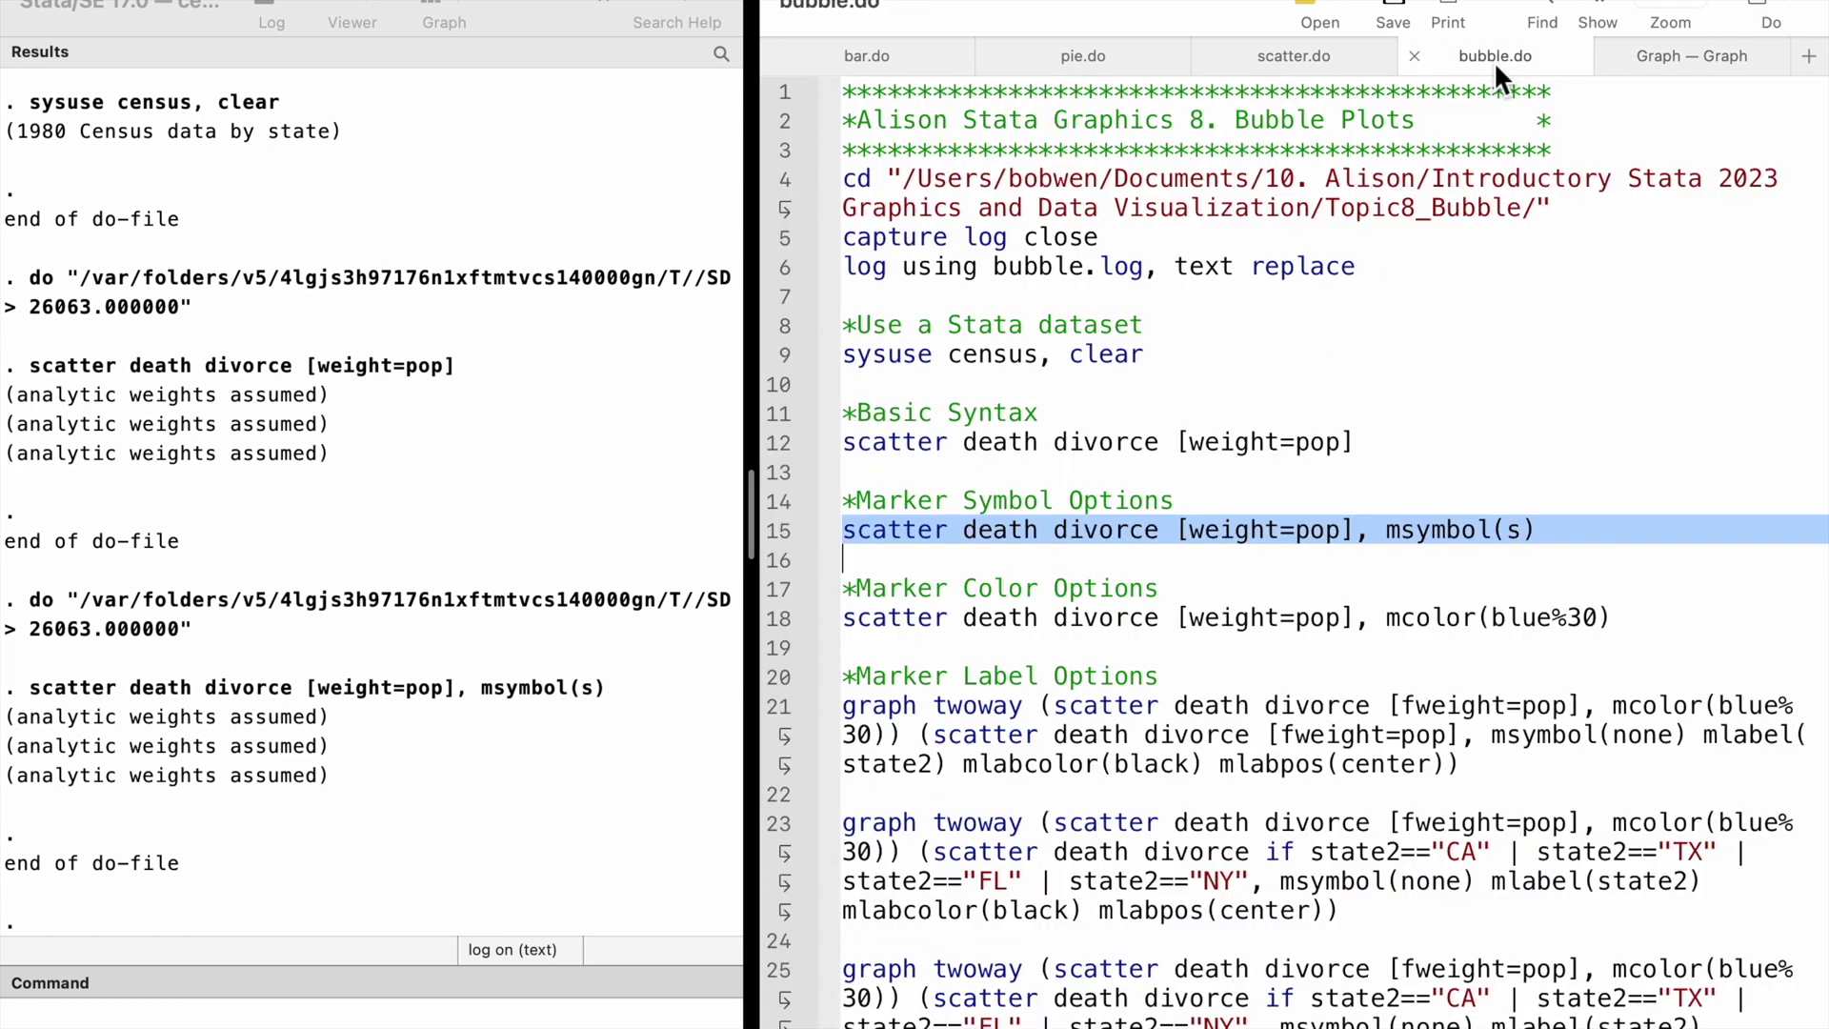
click(778, 593)
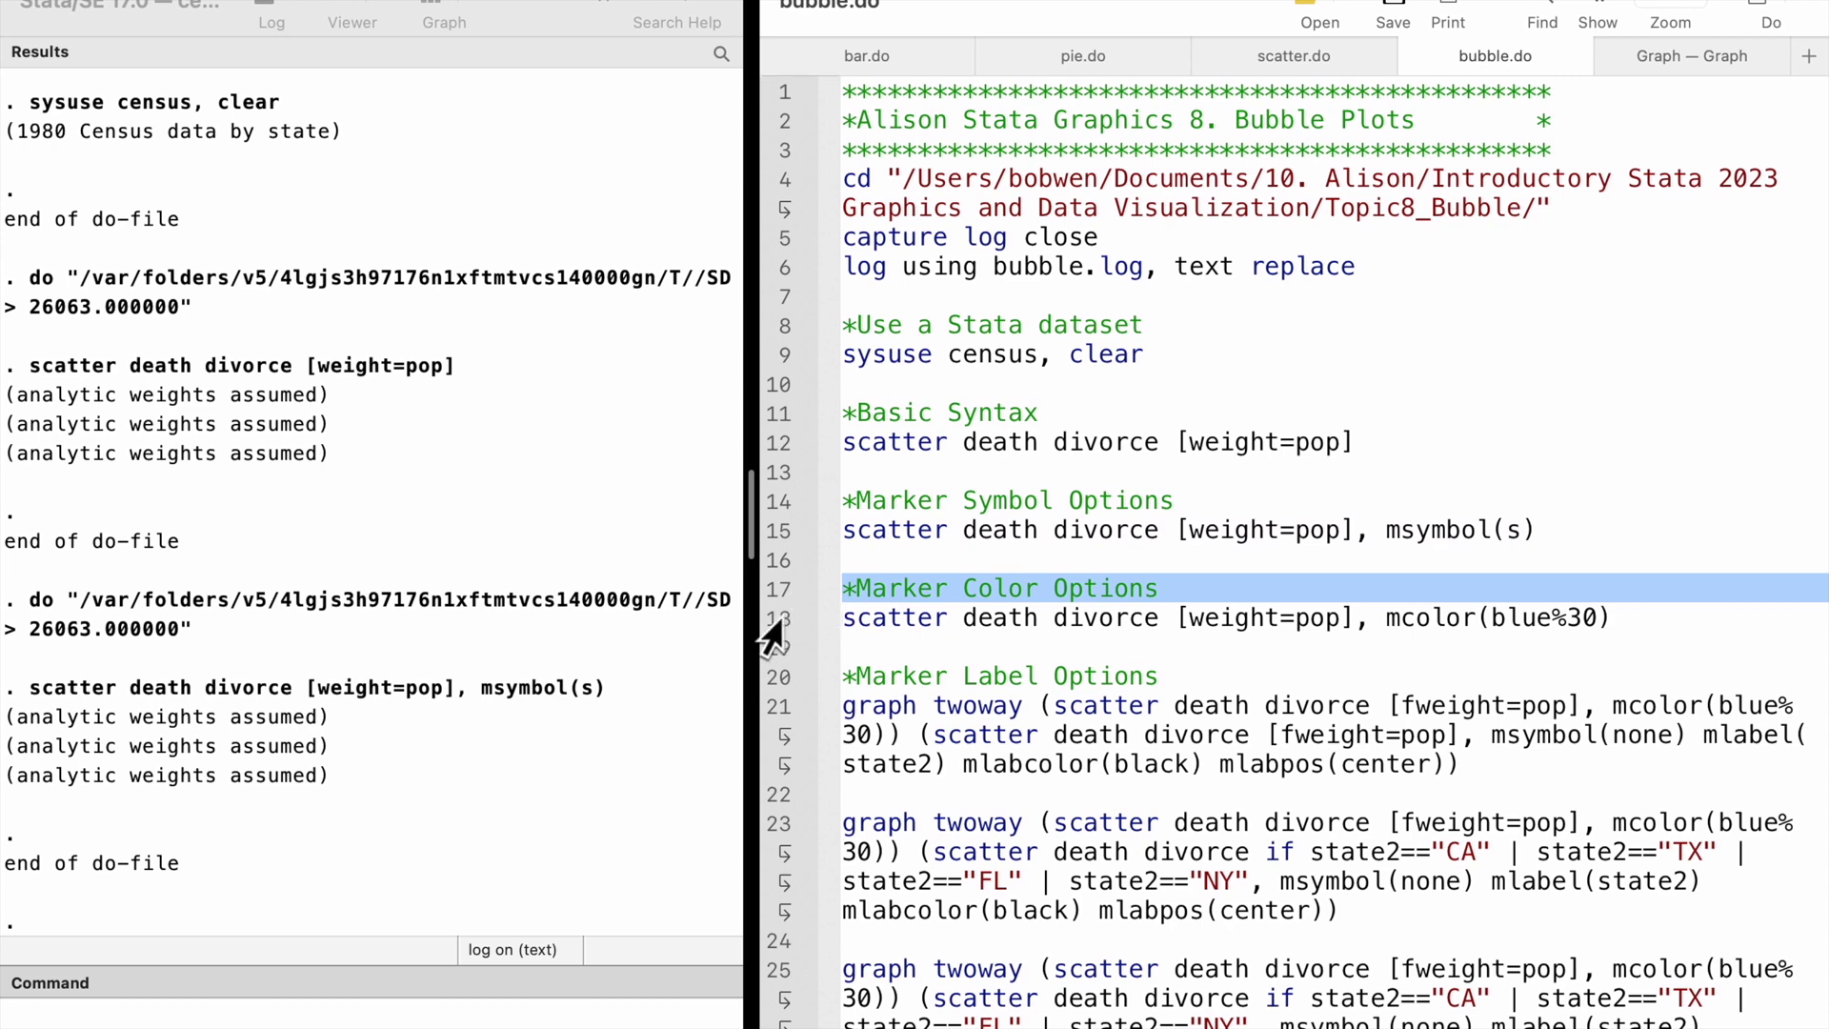
click(768, 623)
key(super+shift+d)
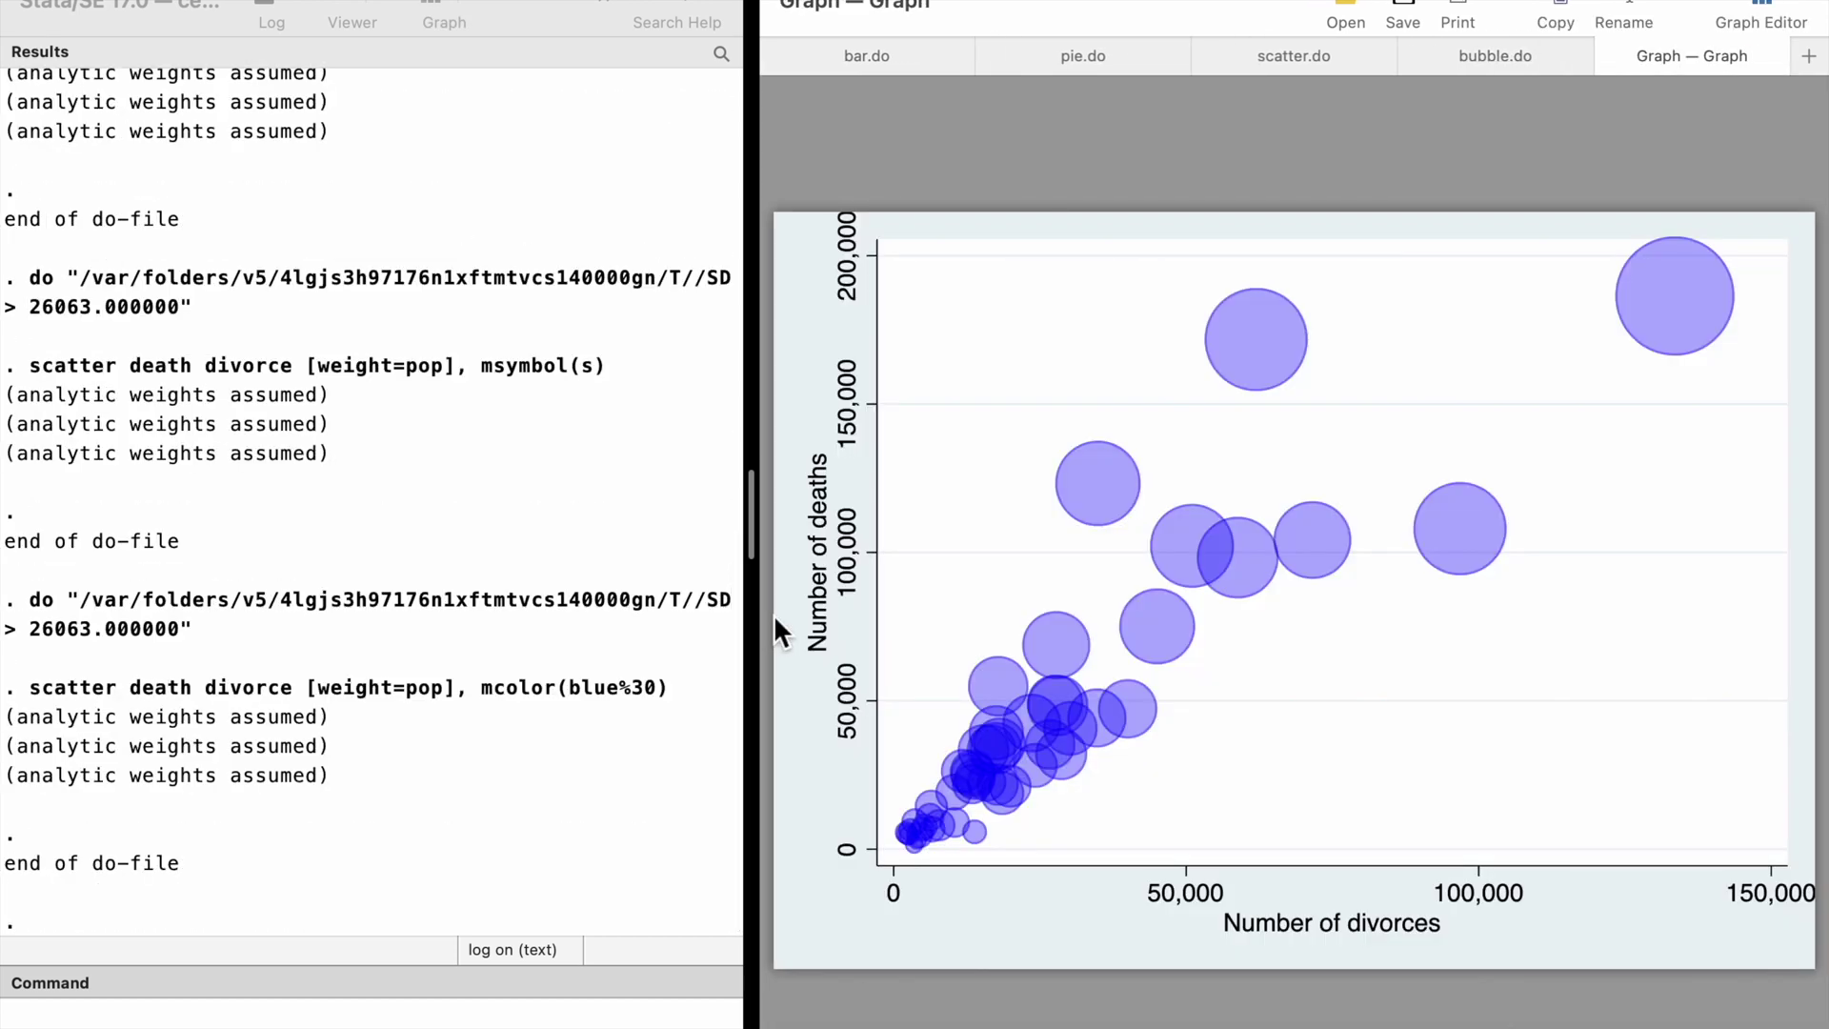
Draw the blue bubble plot with black state2 abbreviations centred on each bubble
click(1473, 59)
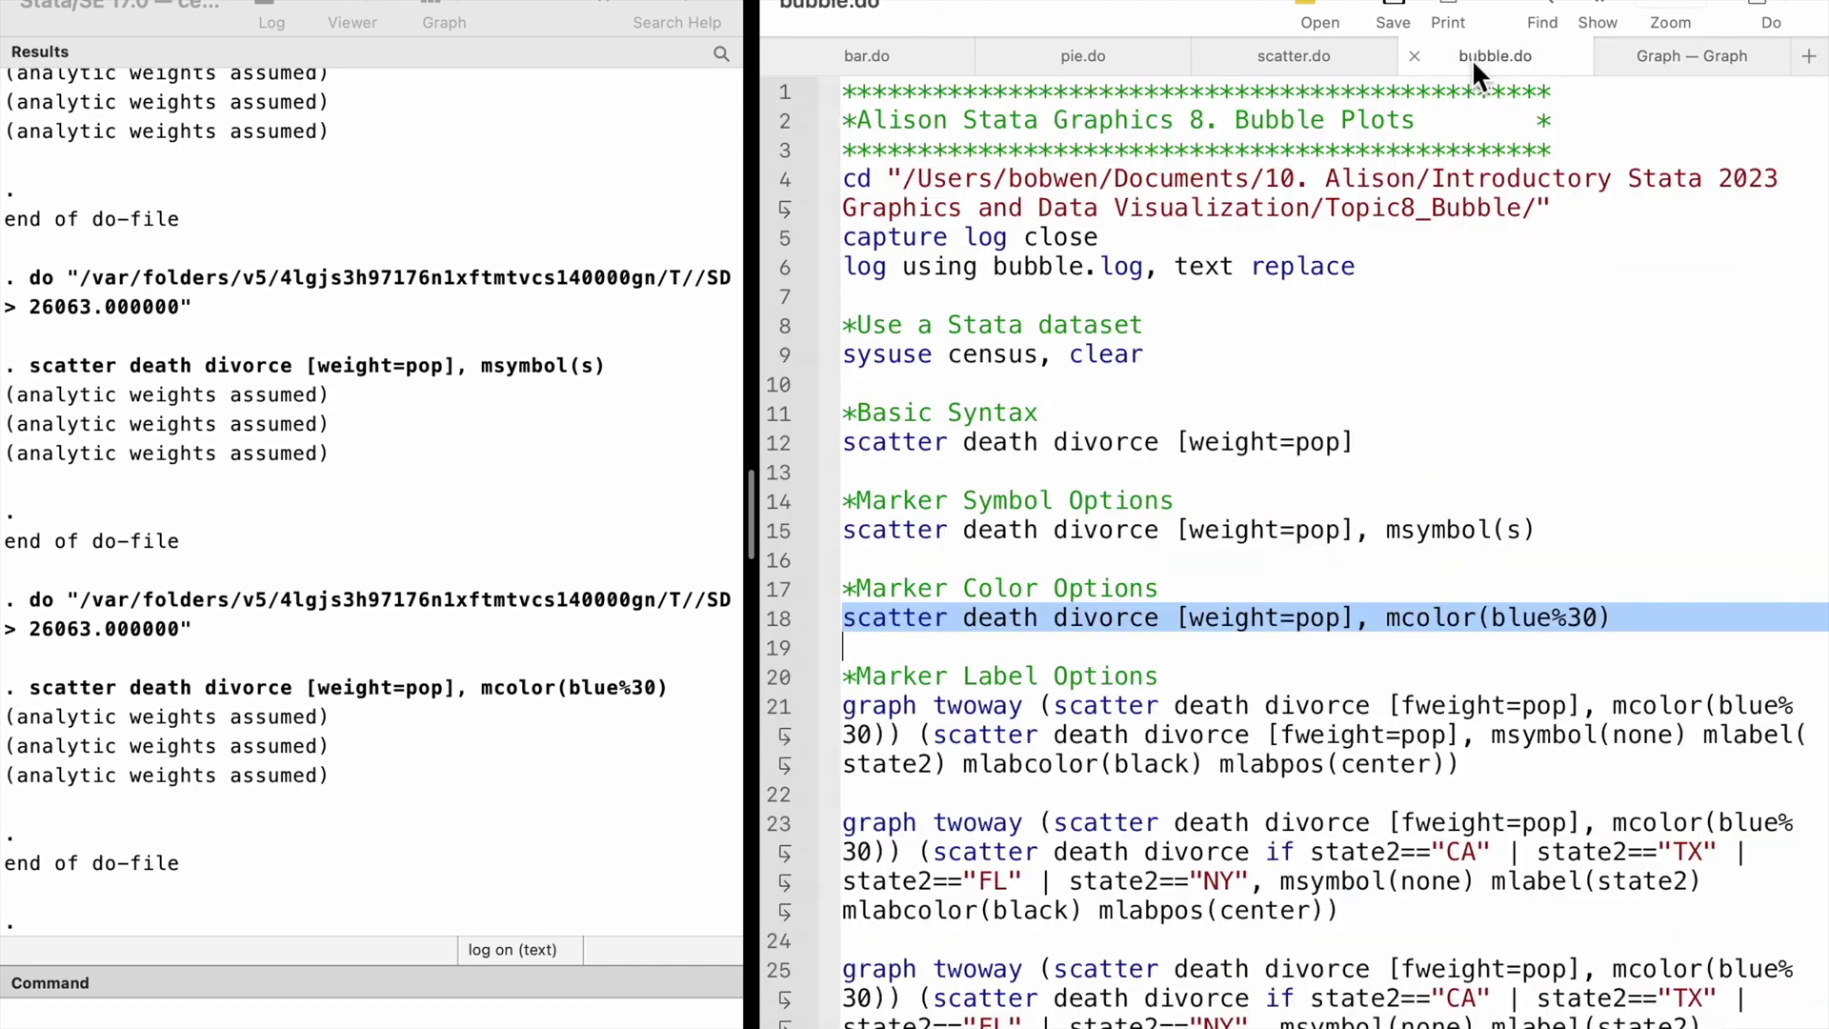
click(777, 680)
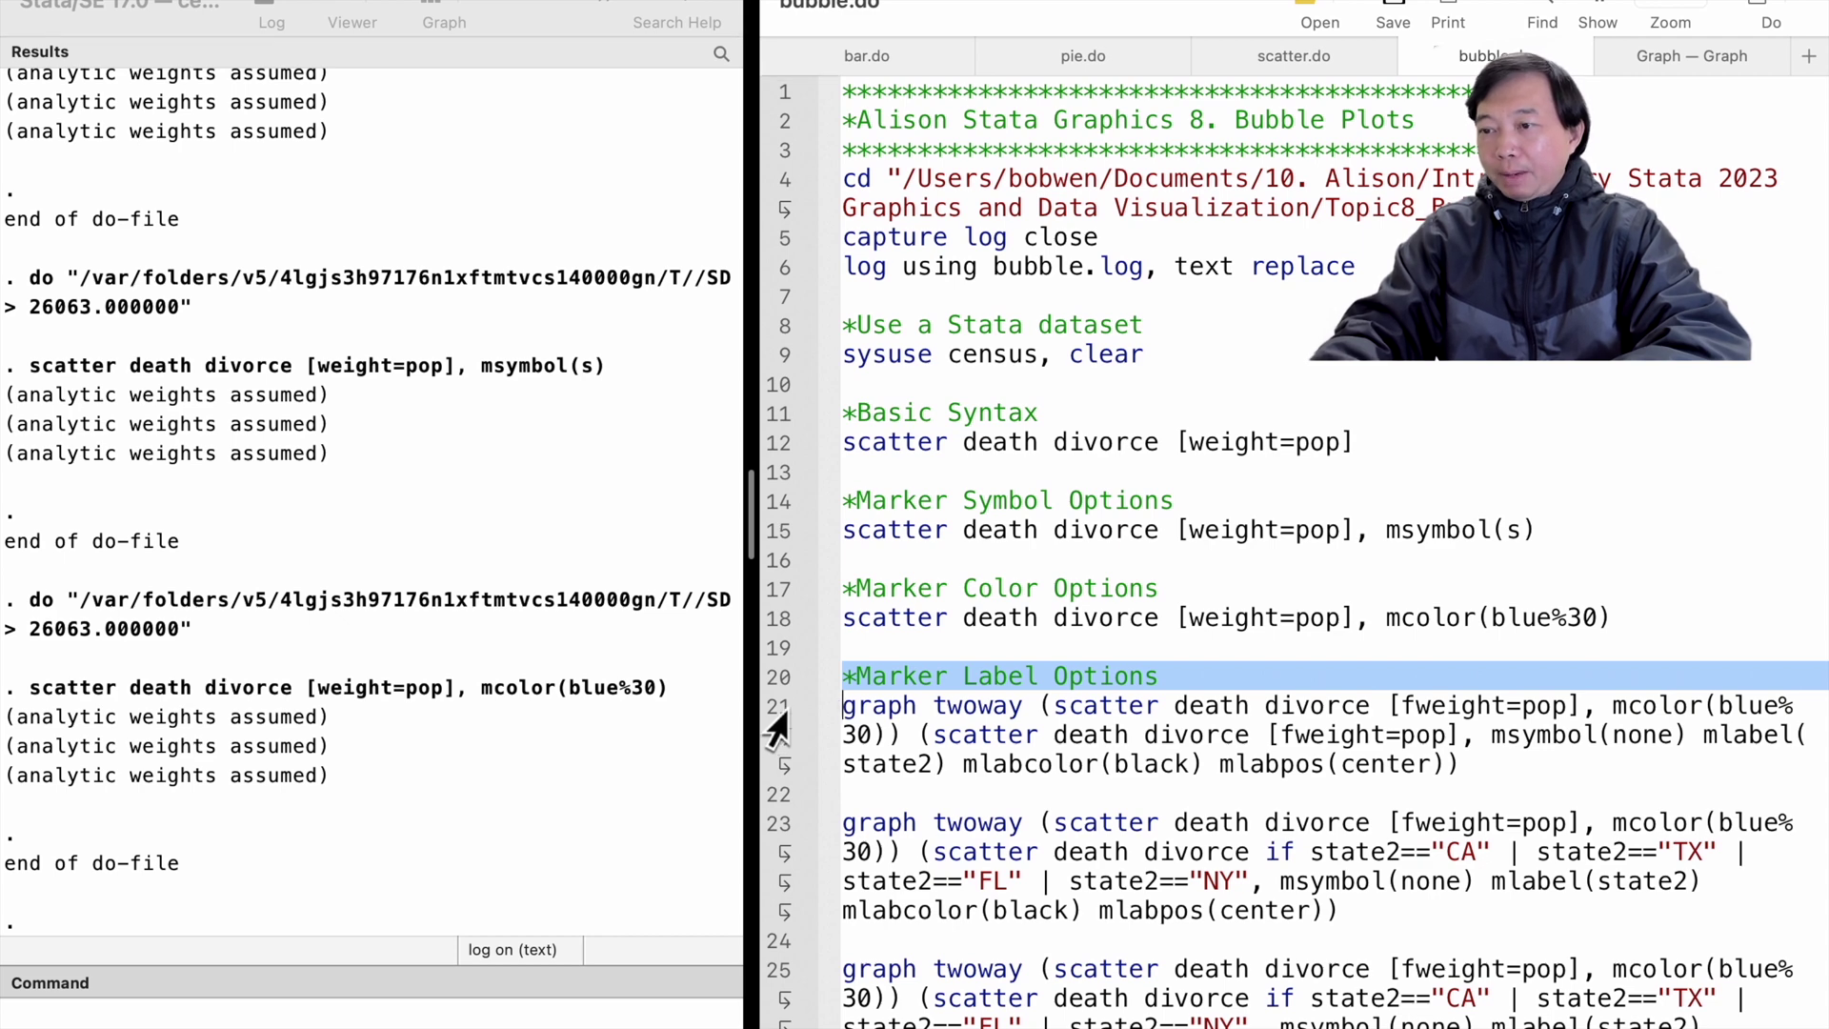
click(778, 730)
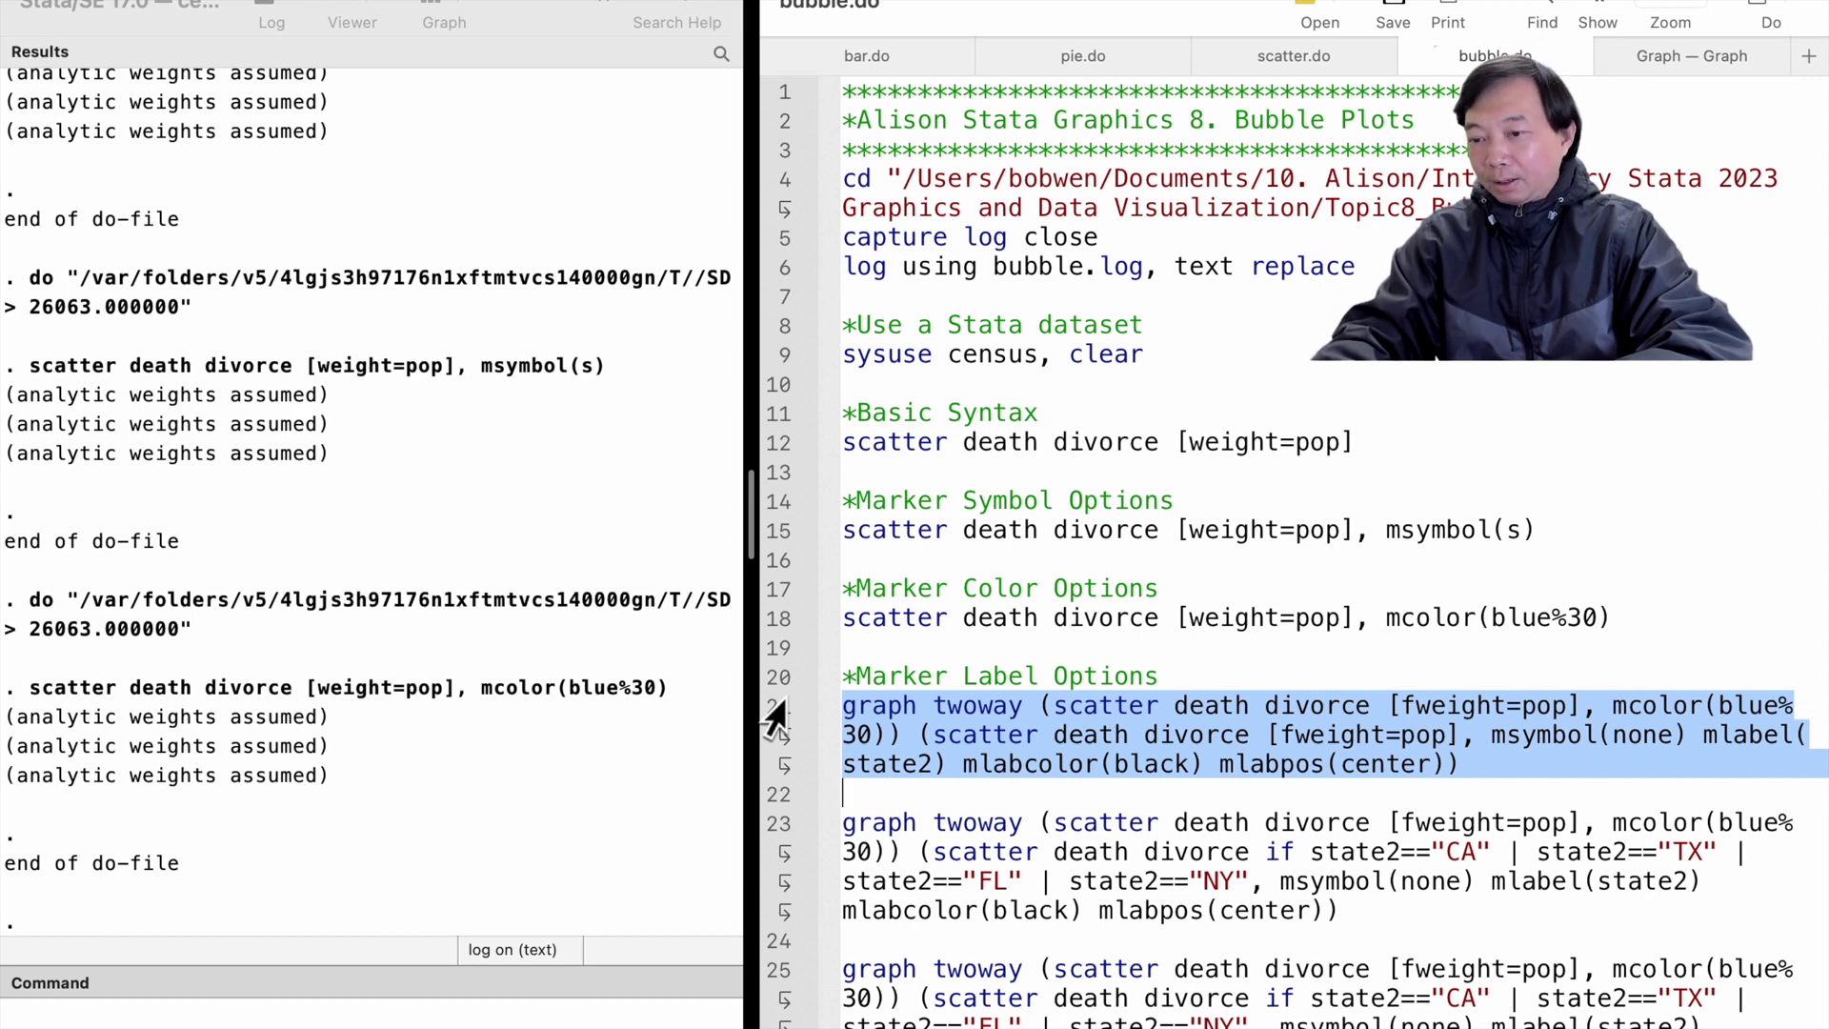
key(super+shift+d)
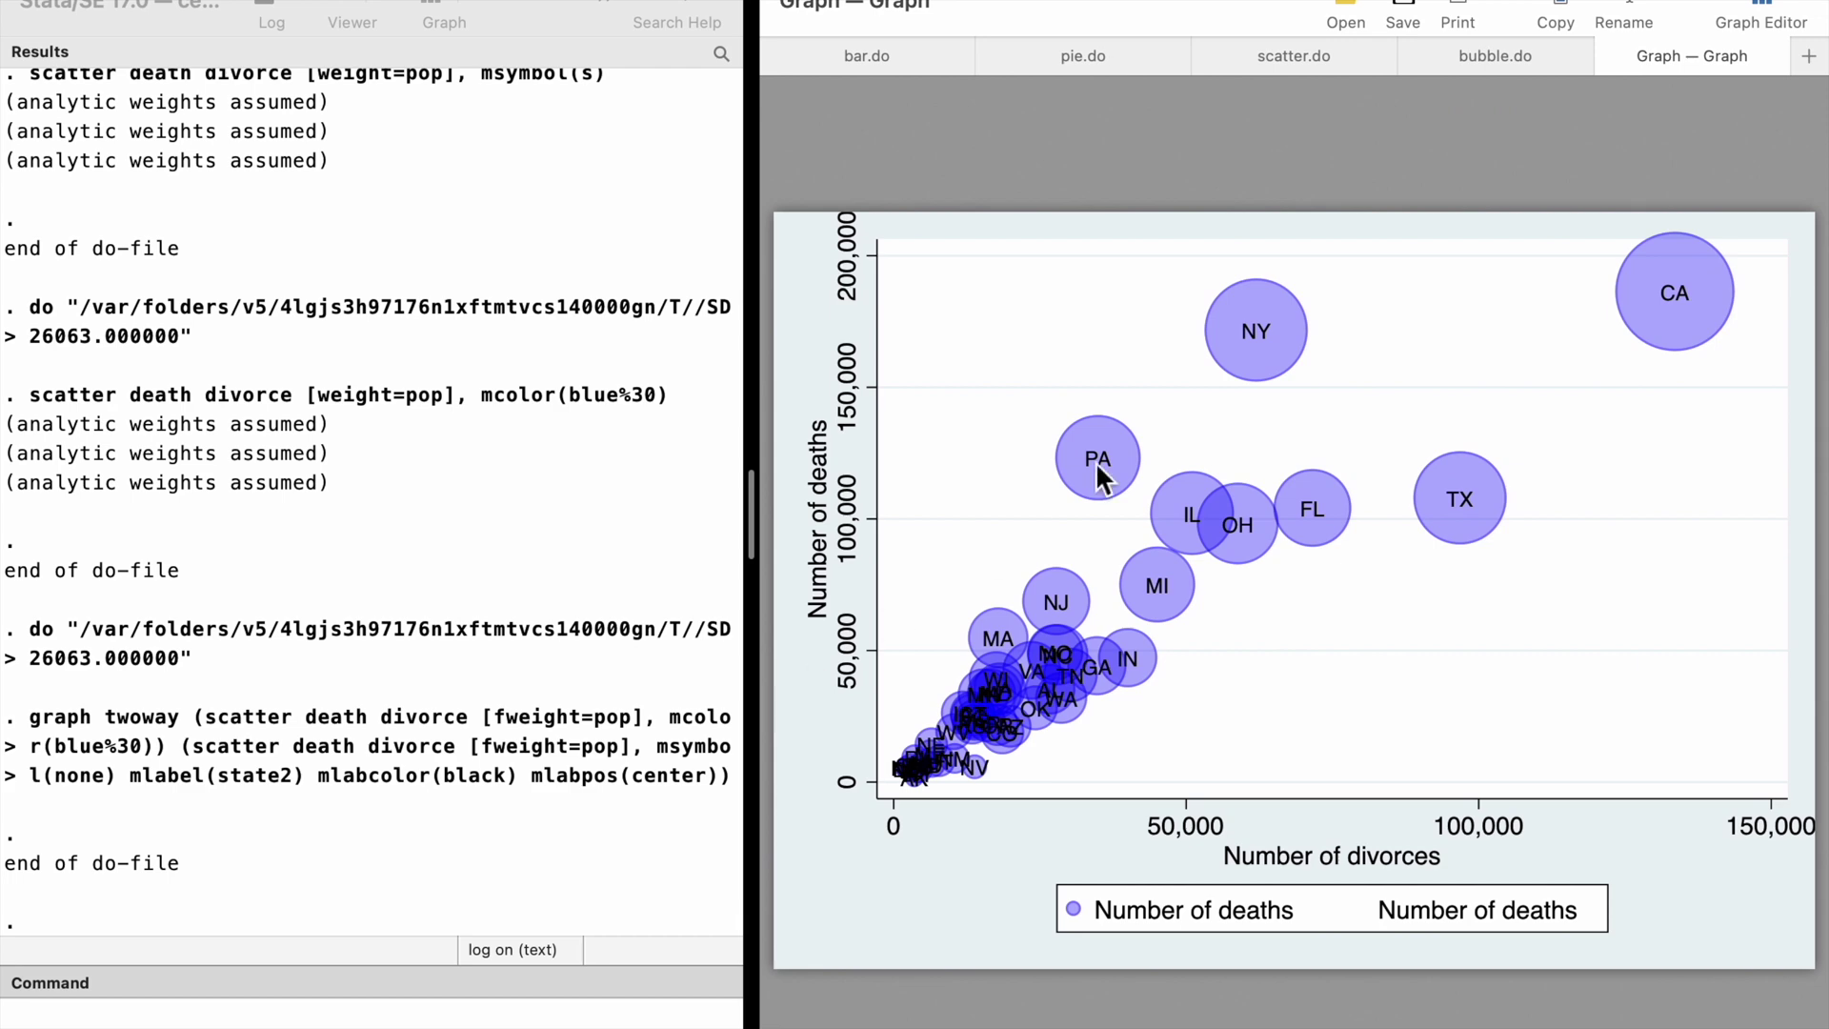
mouse_move(1494, 55)
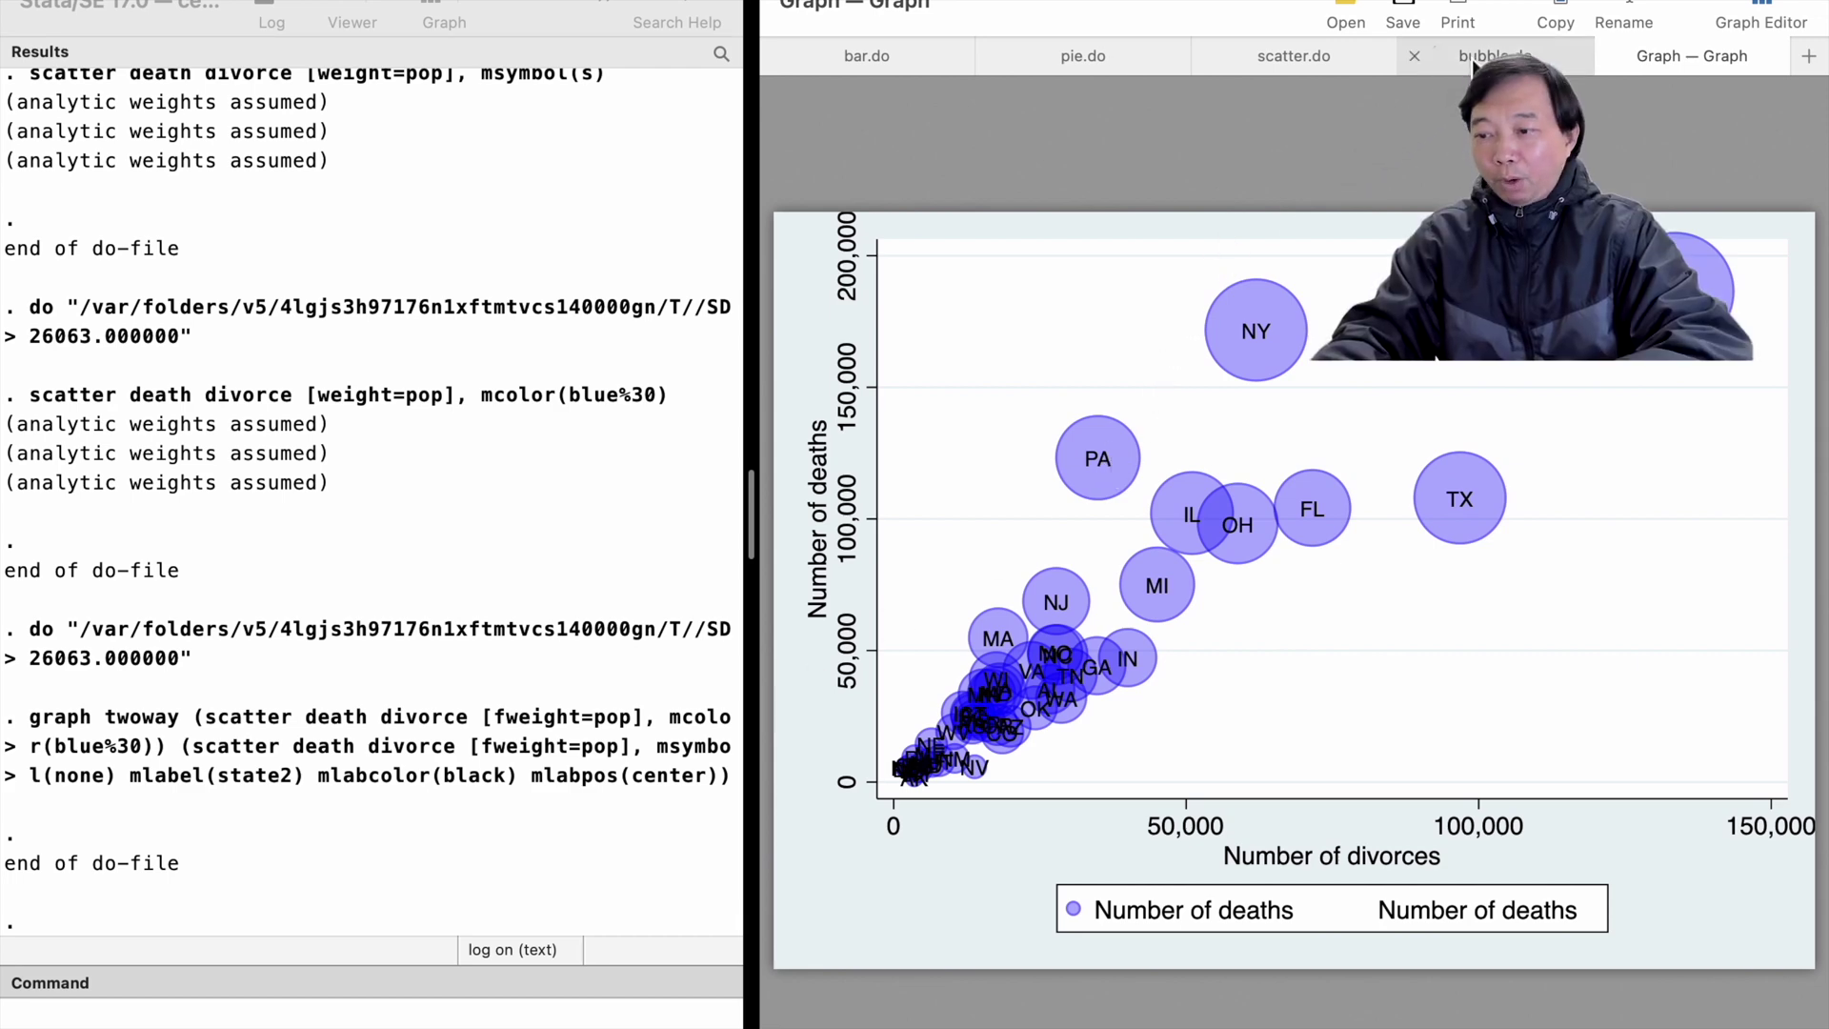
click(1470, 56)
scroll(894, 808, down, 4)
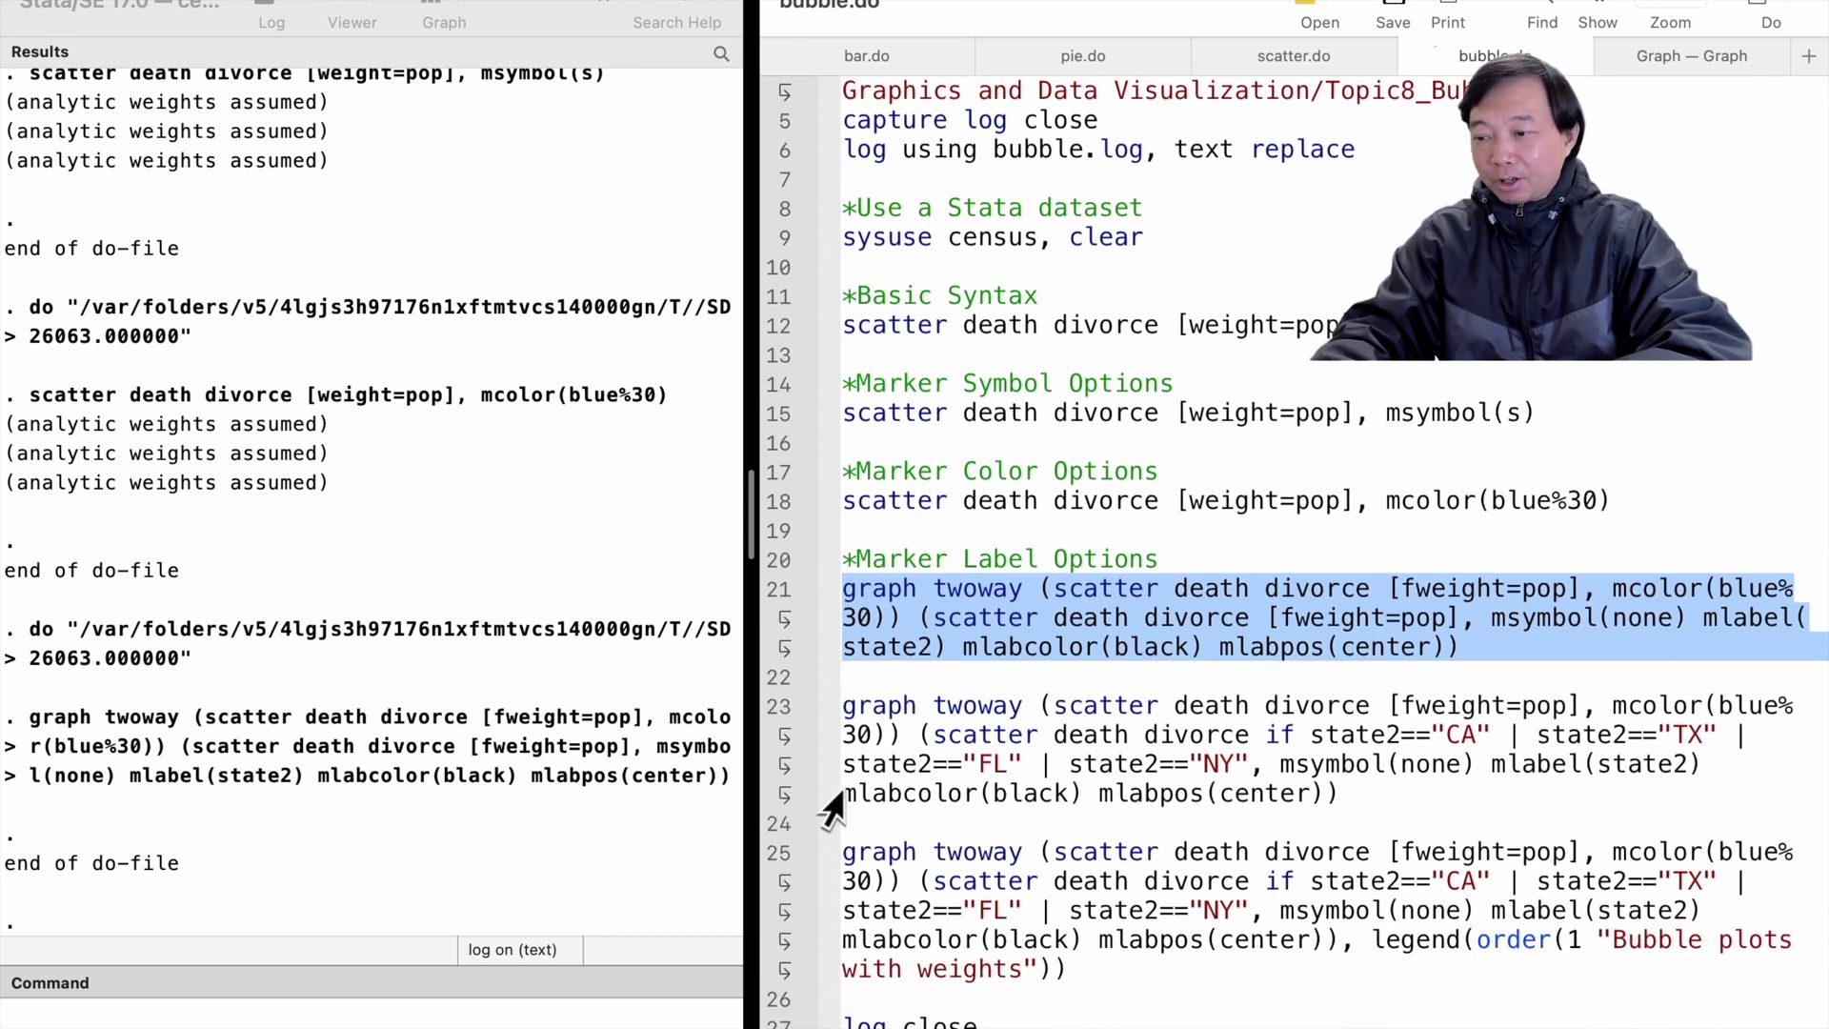
Redraw the bubble plot with labels only for CA, TX, FL and NY
click(772, 726)
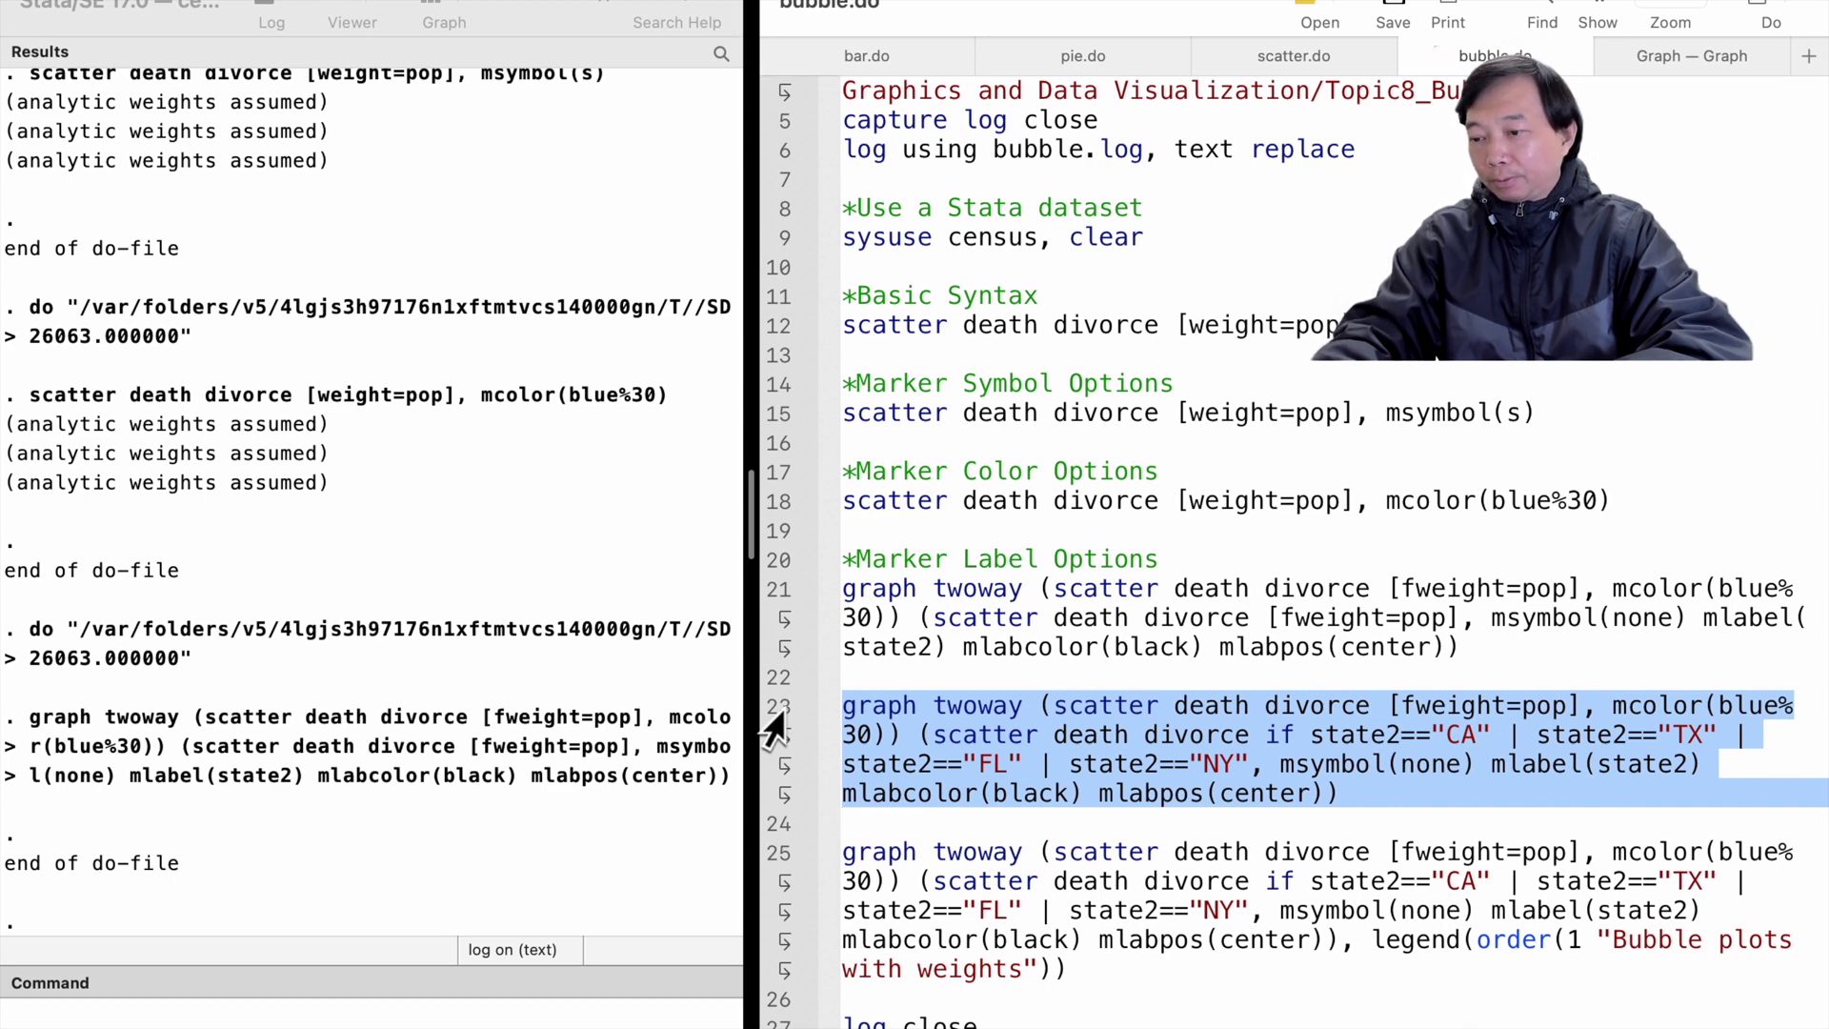
key(super+shift+d)
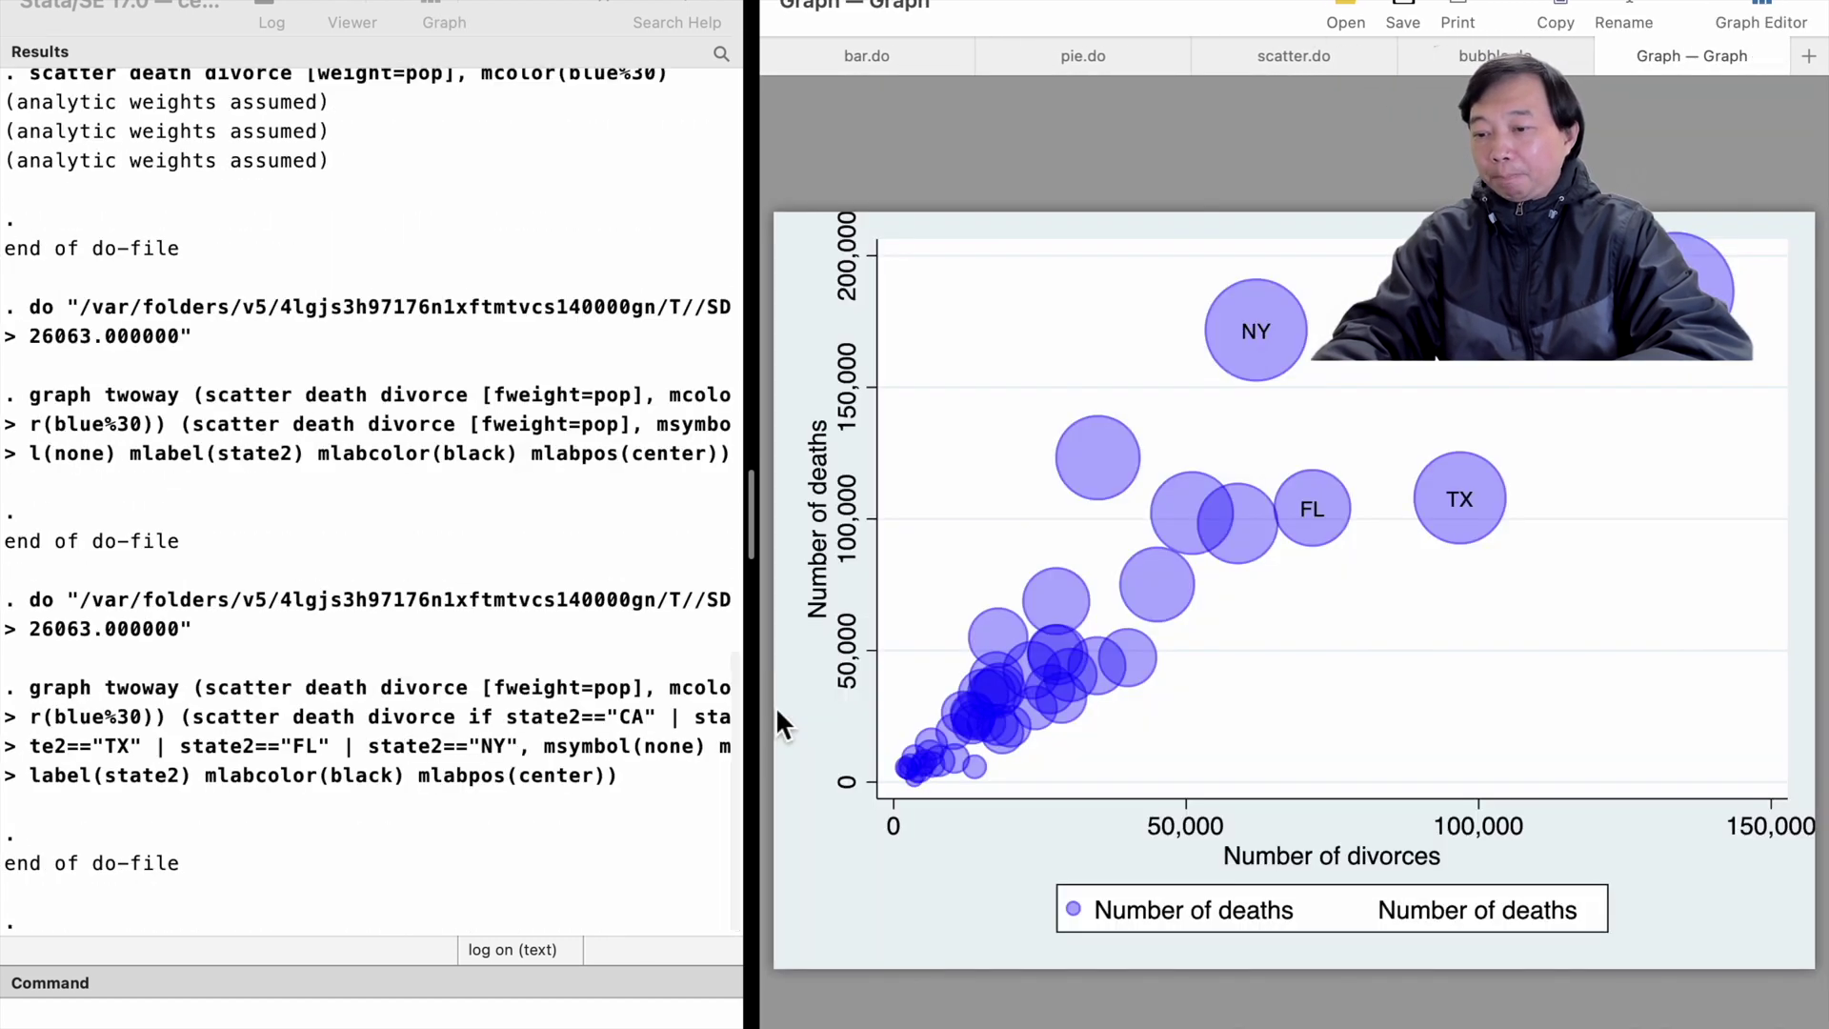